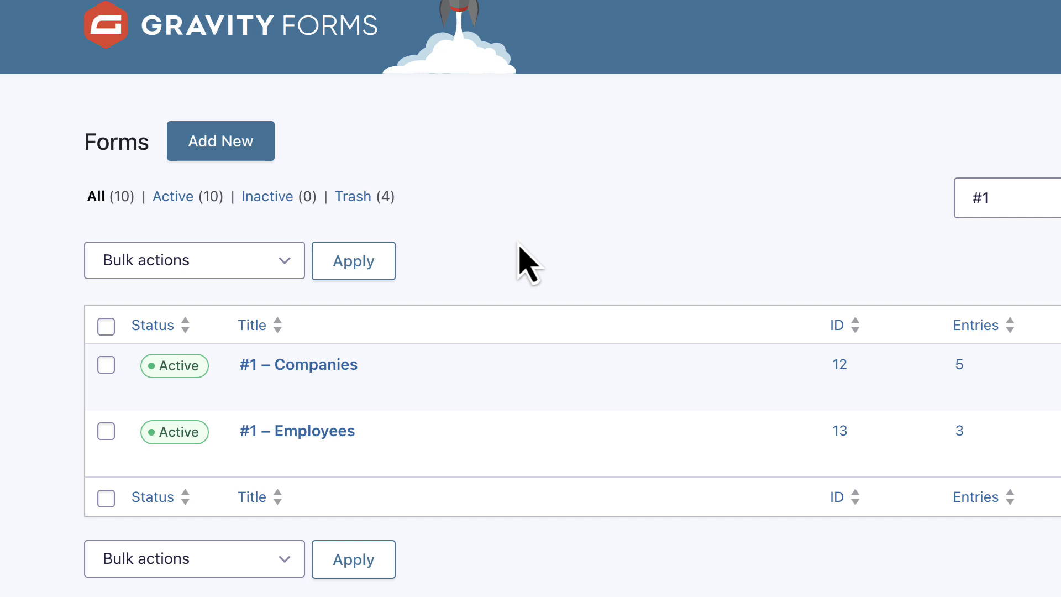
# Scroll through the #1 – Companies entries, then return to the forms list filtered by #1
pyautogui.click(243, 13)
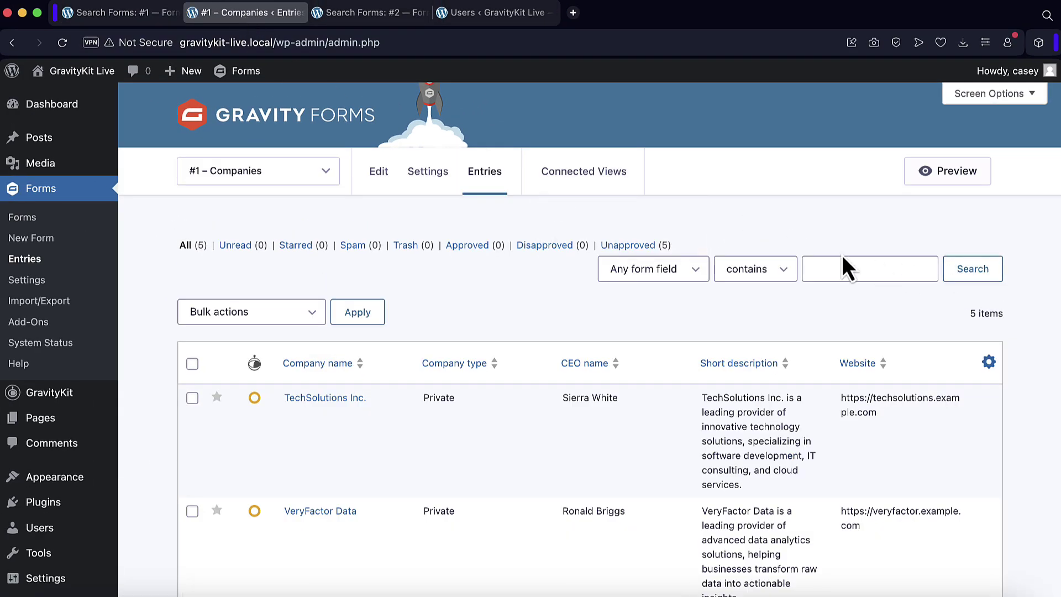
pyautogui.scroll(-5, 844, 266)
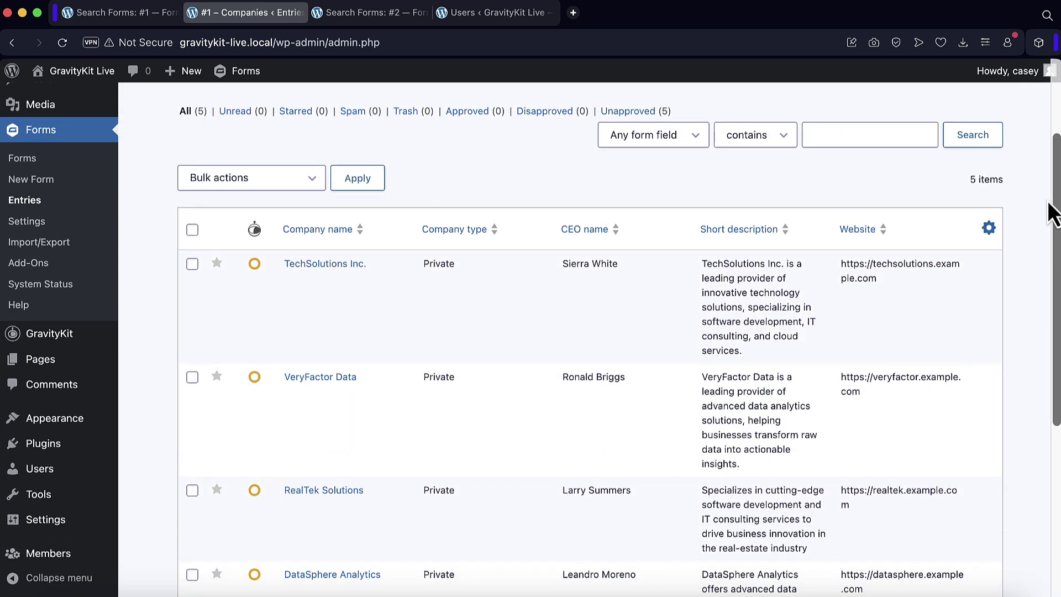
pyautogui.moveTo(1052, 216); pyautogui.dragTo(1052, 224)
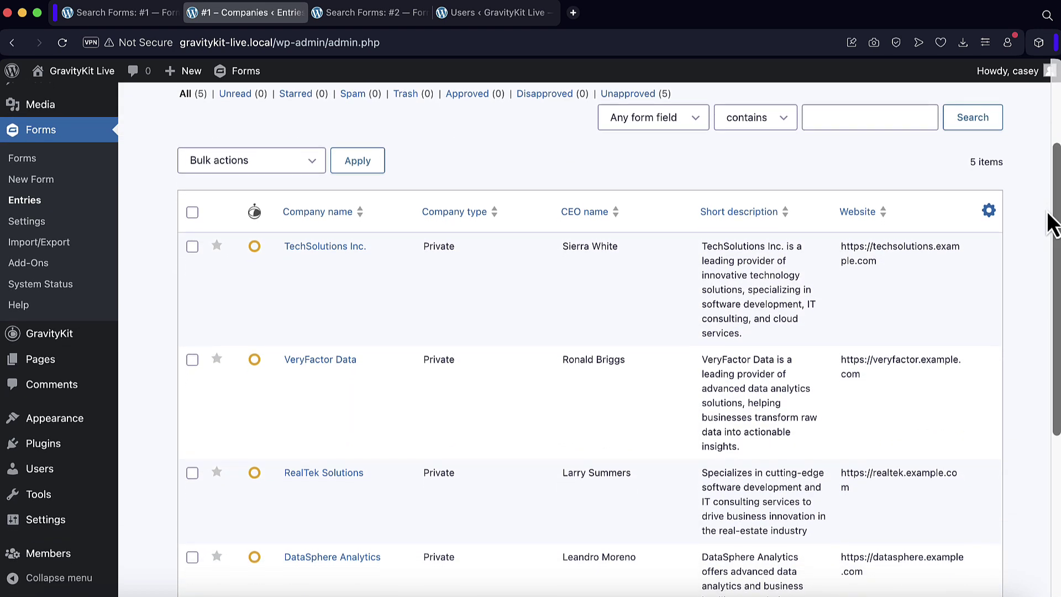
pyautogui.moveTo(1053, 224); pyautogui.dragTo(444, 74)
pyautogui.click(127, 12)
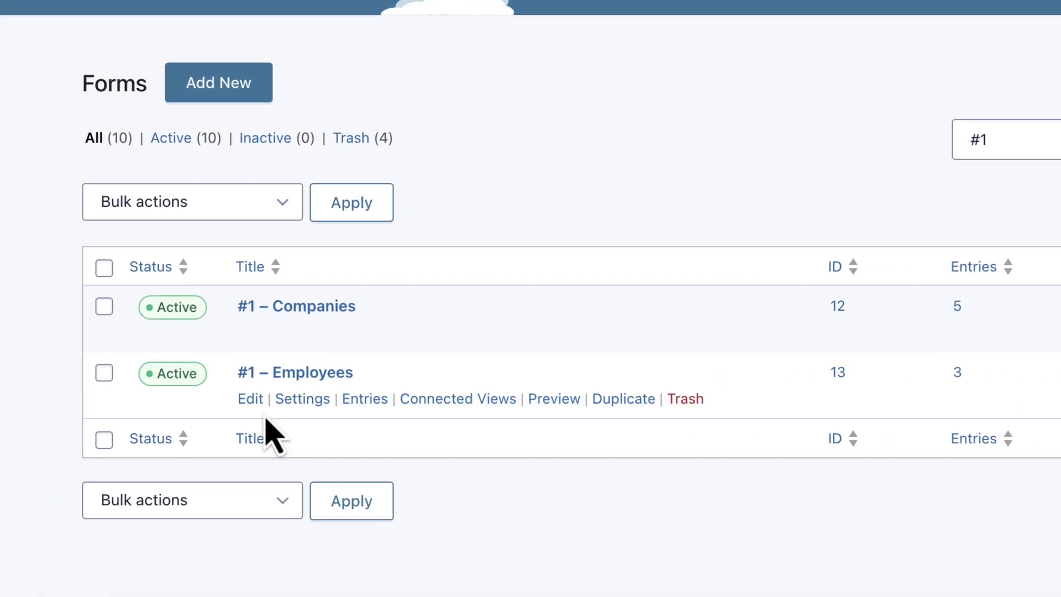
# Edit #1 – Employees and drop a Lookup field from Advanced Fields right below Name
pyautogui.click(261, 400)
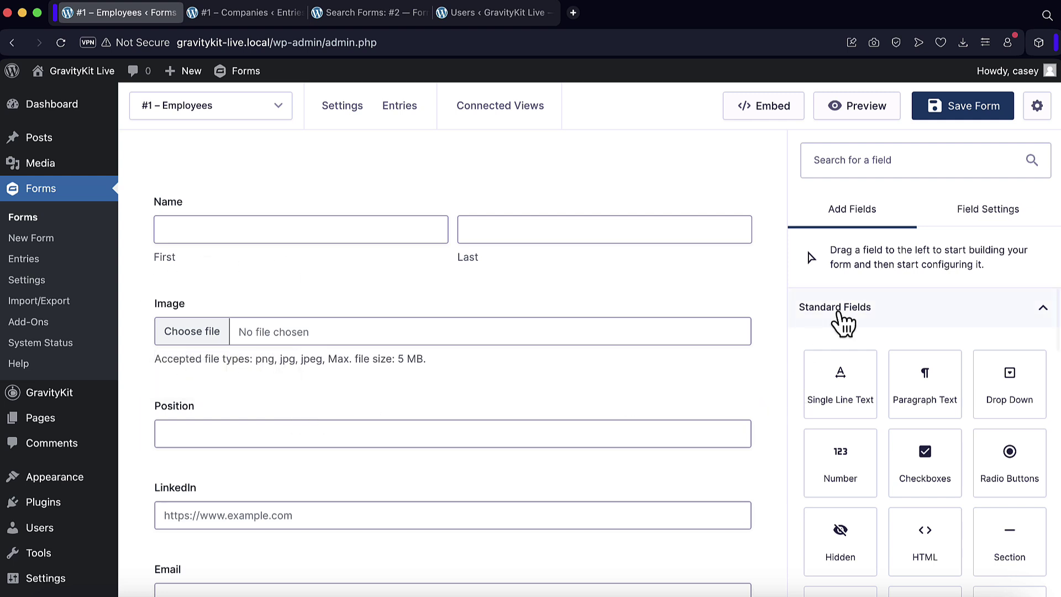
pyautogui.scroll(-1, 844, 323)
pyautogui.scroll(-5, 844, 324)
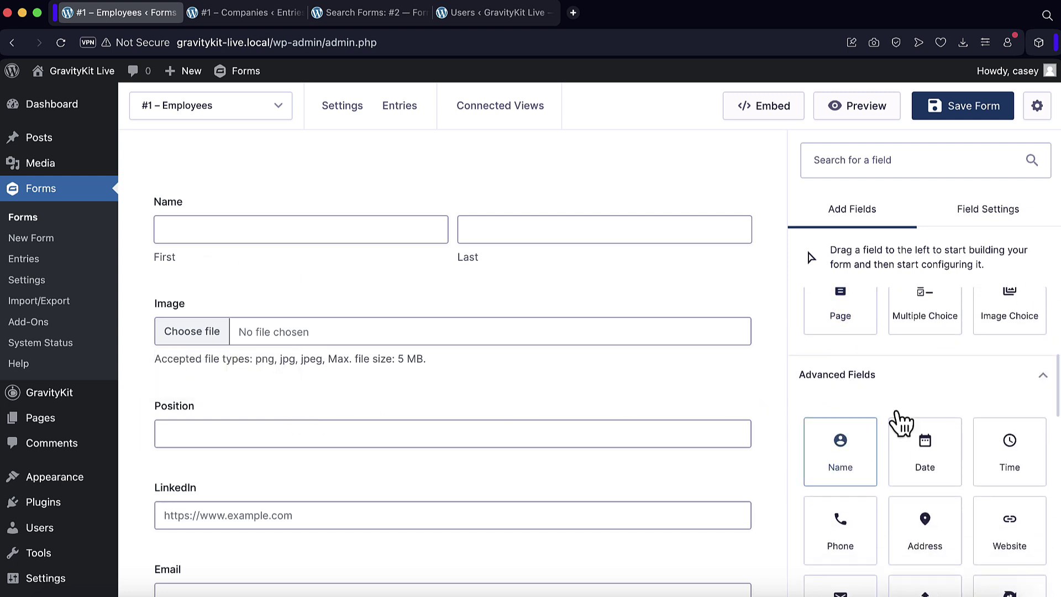
pyautogui.scroll(-6, 878, 389)
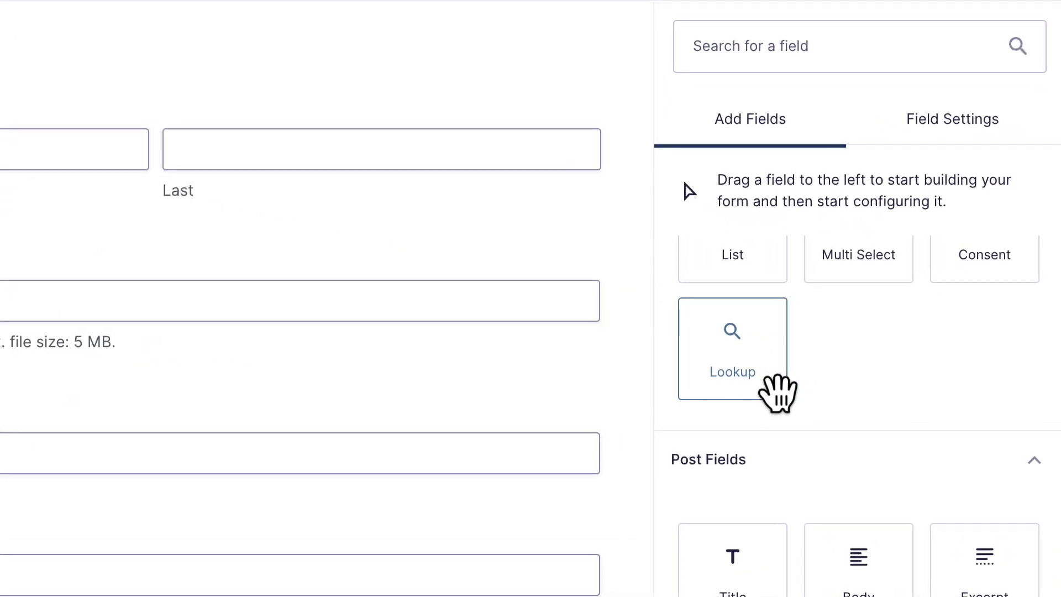
pyautogui.moveTo(757, 384); pyautogui.dragTo(516, 332)
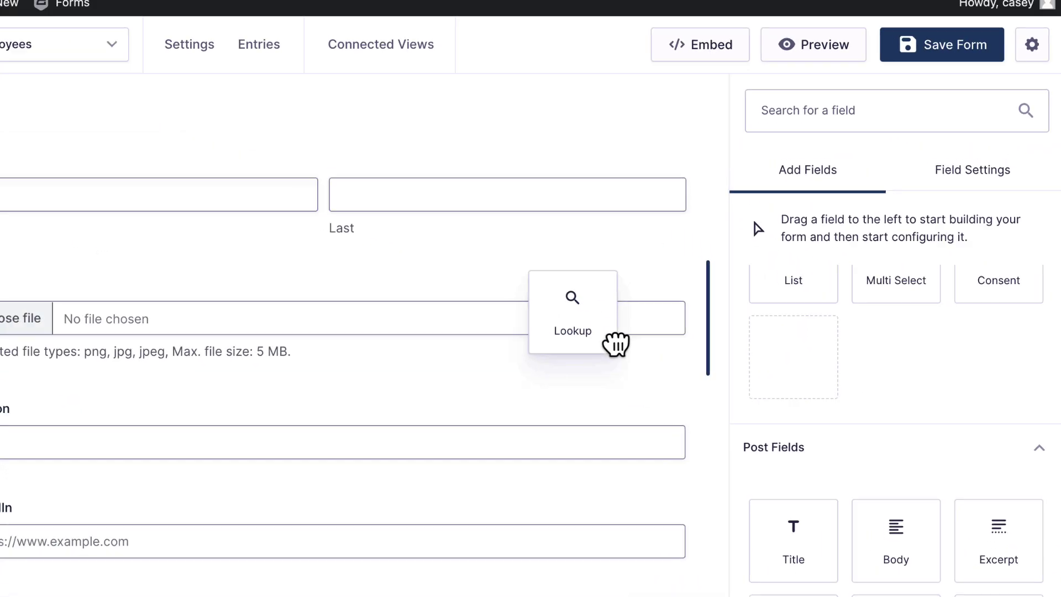
pyautogui.moveTo(615, 343); pyautogui.dragTo(392, 304)
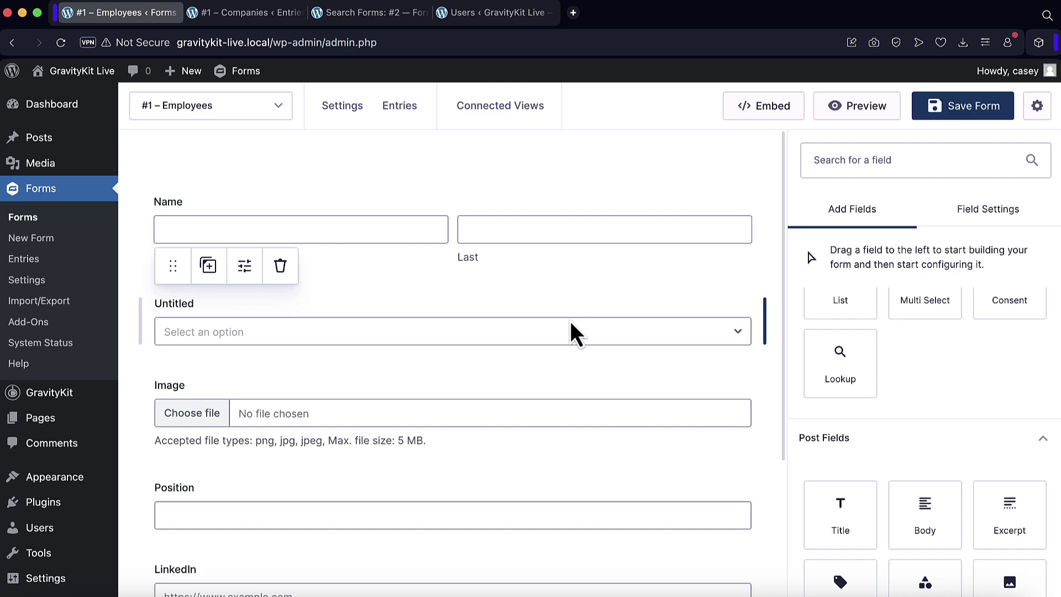
# Rename the new lookup field's label from Untitled to 'Company'
pyautogui.click(284, 308)
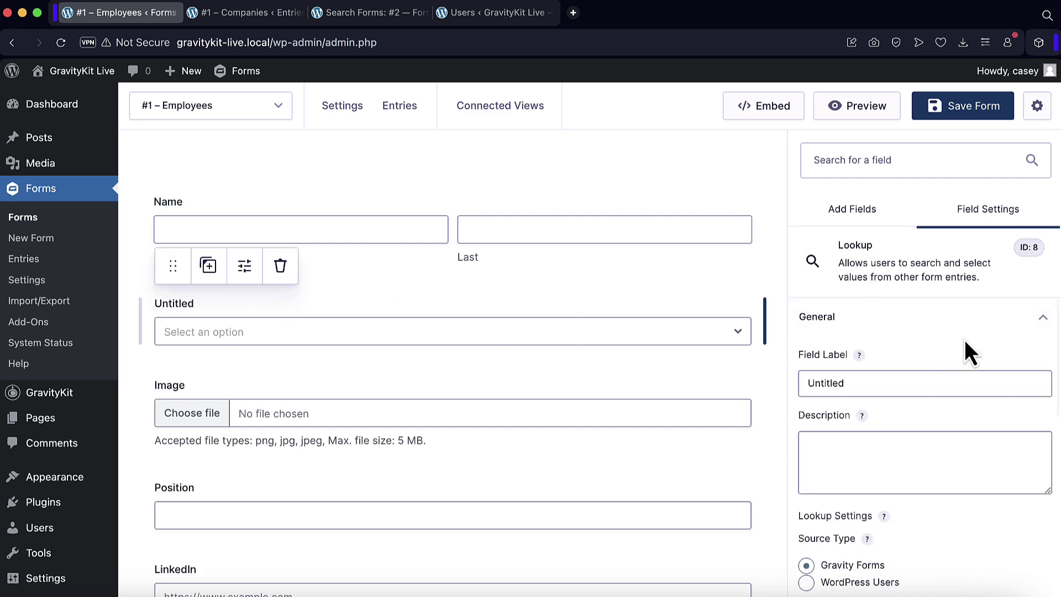
pyautogui.doubleClick(835, 382)
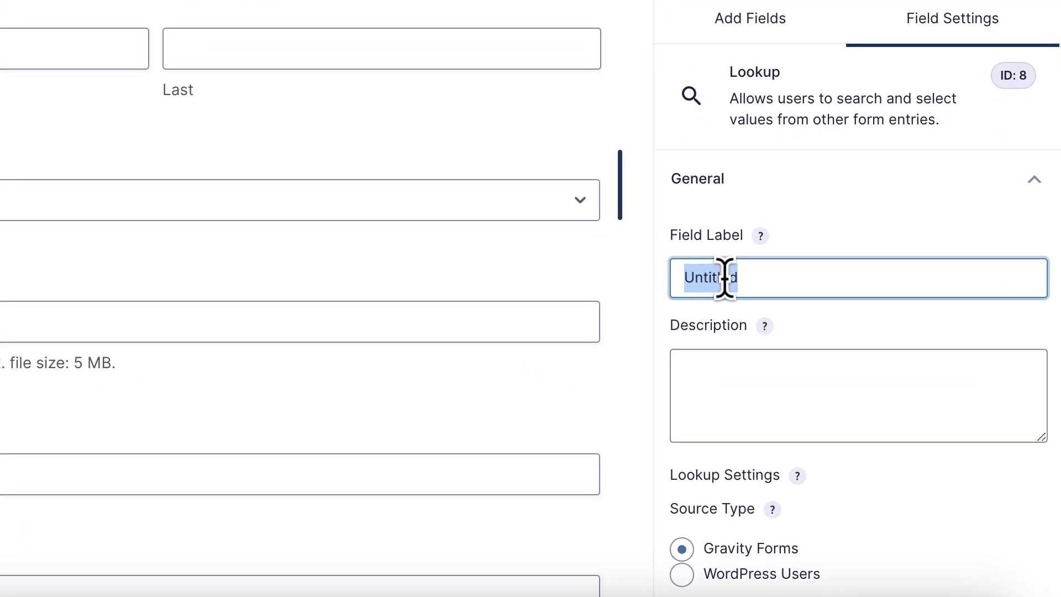
pyautogui.write('Company')
pyautogui.press('Tab')
# Keep Gravity Forms as the source type and set the source form to #1 – Companies
pyautogui.scroll(-3, 852, 239)
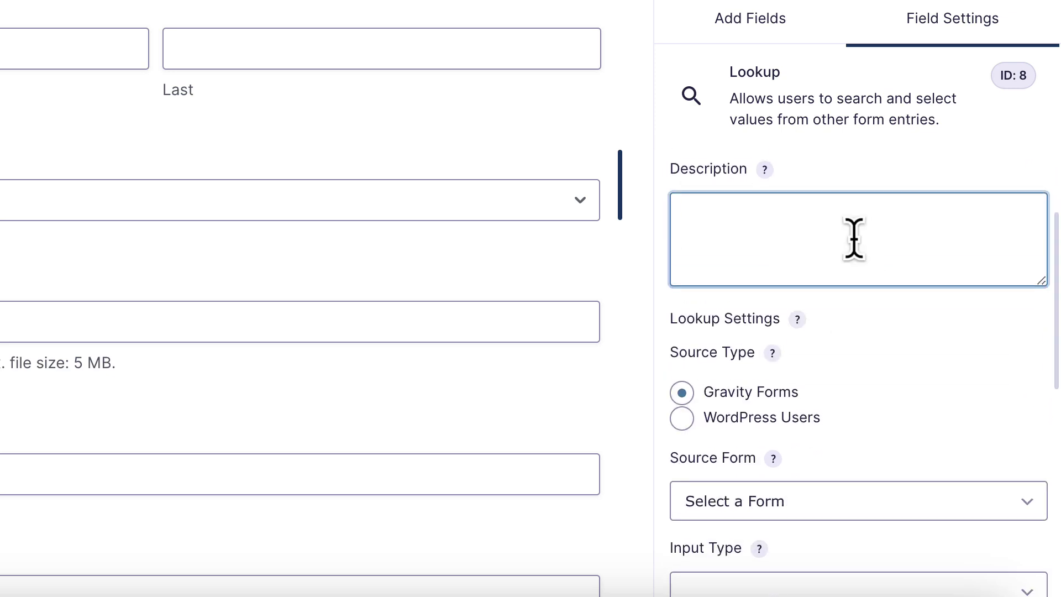
pyautogui.scroll(-2, 917, 296)
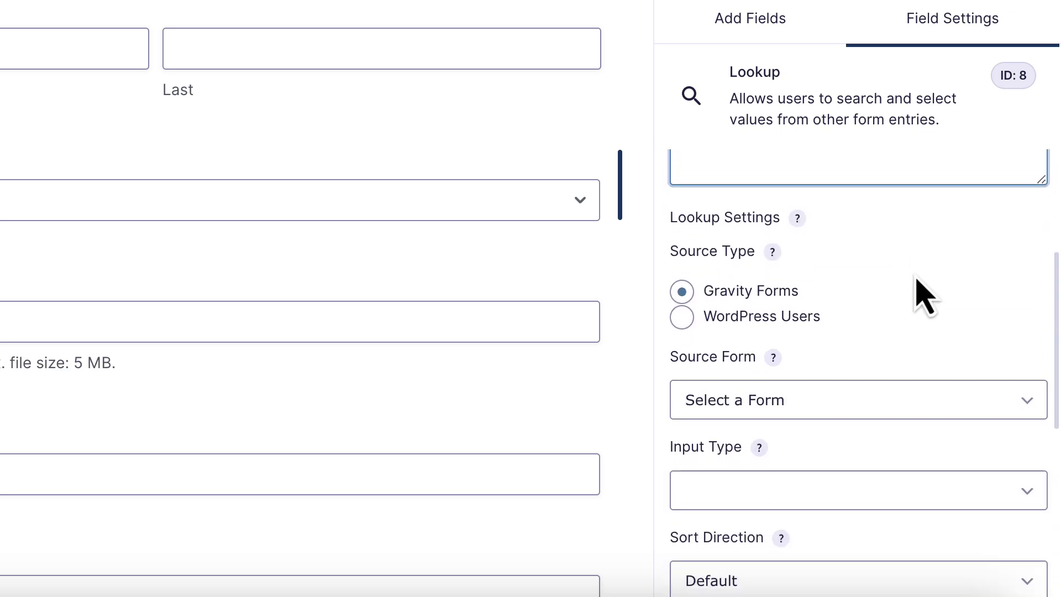
pyautogui.scroll(-1, 922, 295)
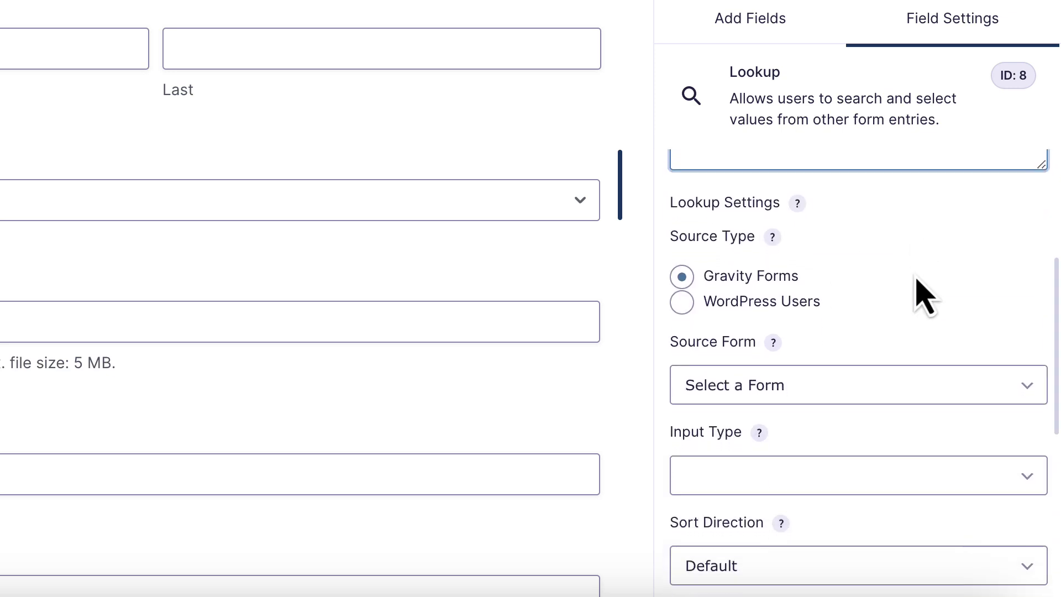
pyautogui.scroll(-2, 922, 296)
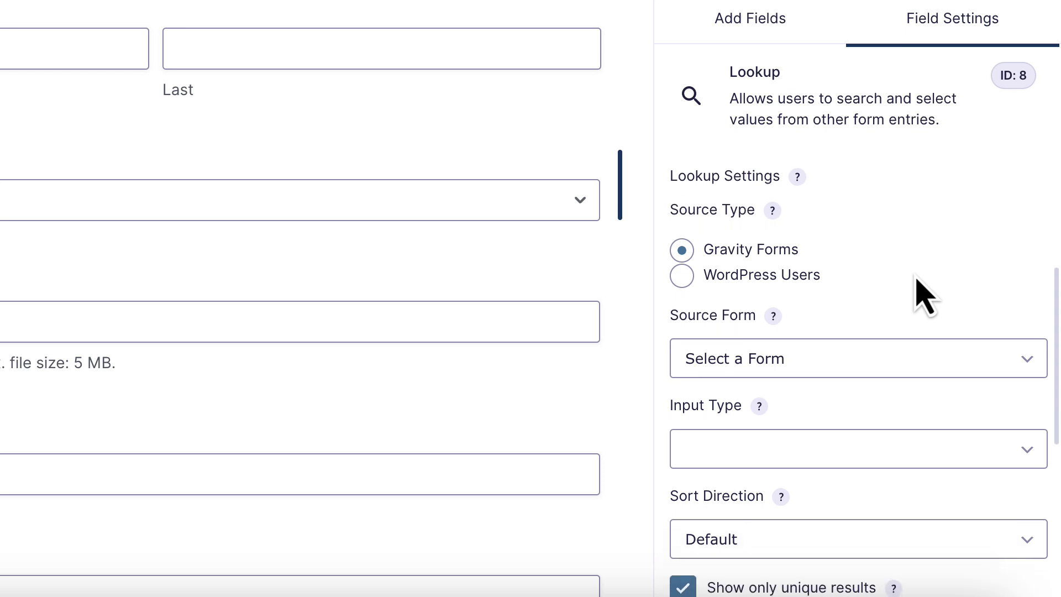
pyautogui.click(761, 250)
pyautogui.click(806, 283)
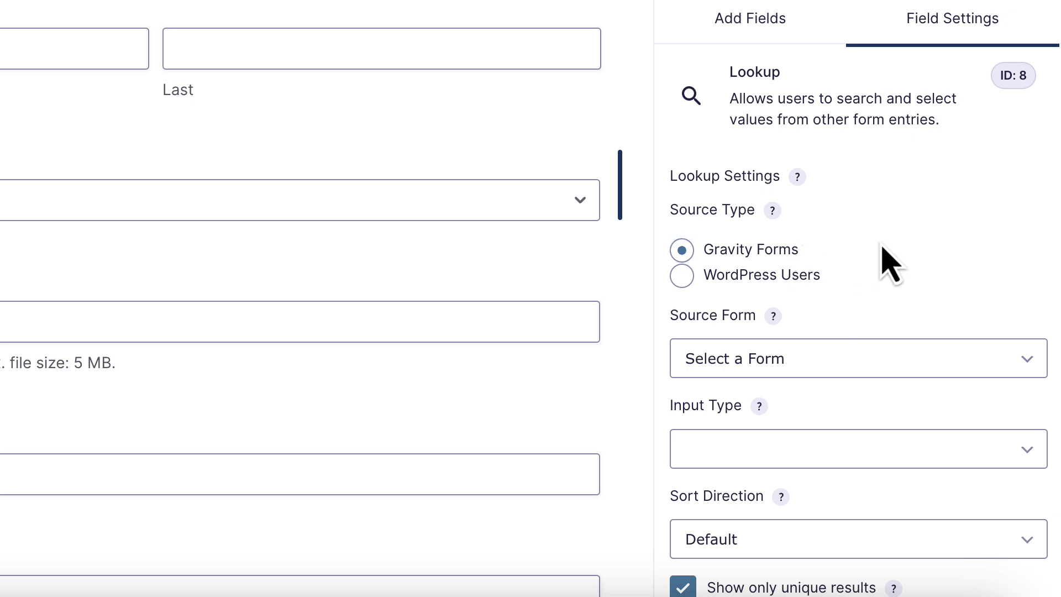
pyautogui.scroll(-3, 887, 262)
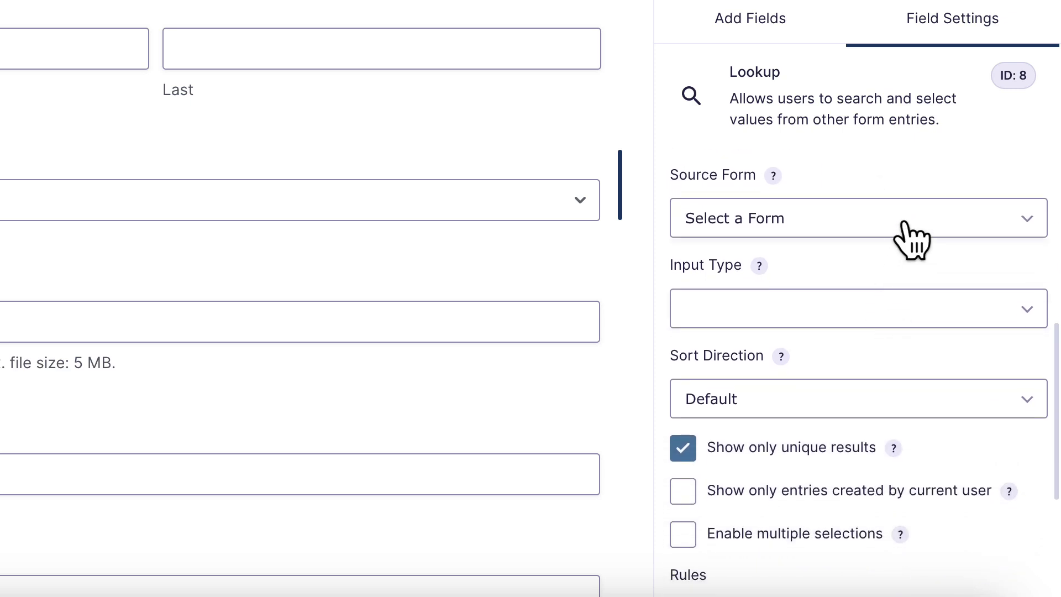
pyautogui.click(902, 221)
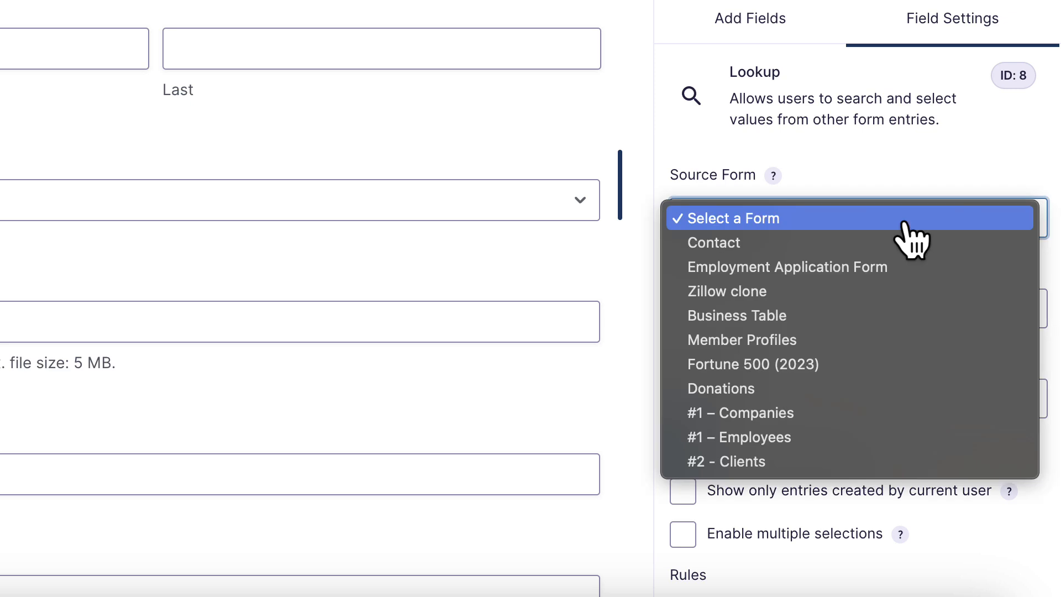
pyautogui.click(811, 415)
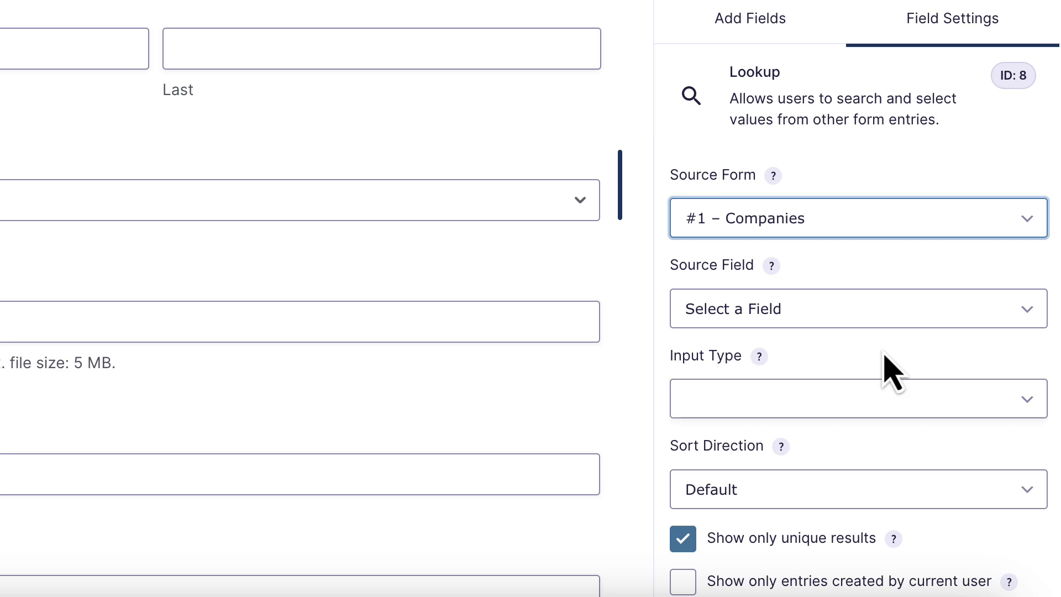
pyautogui.scroll(-1, 891, 371)
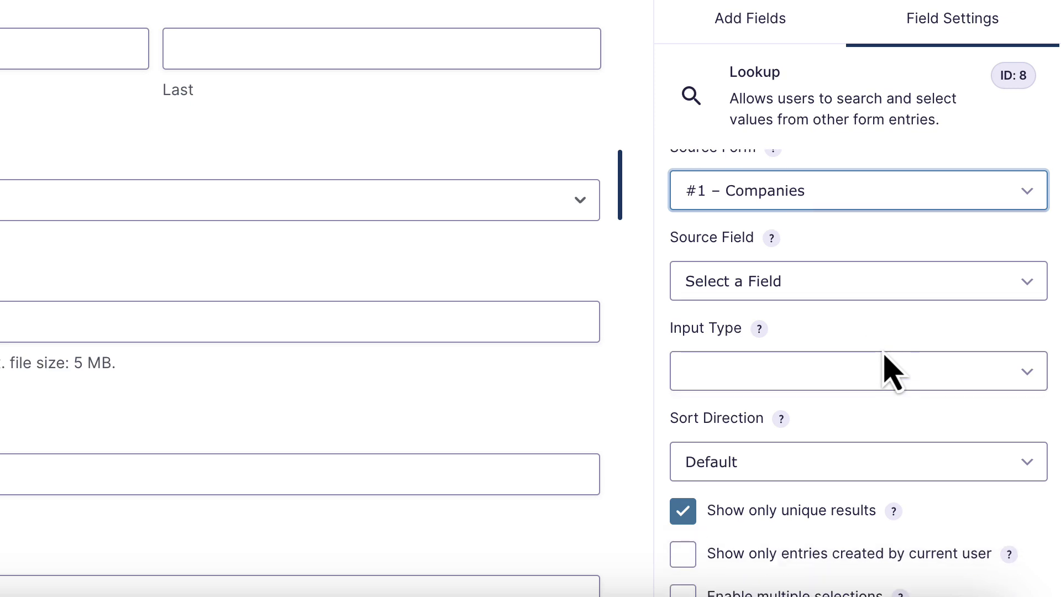
pyautogui.scroll(-1, 884, 355)
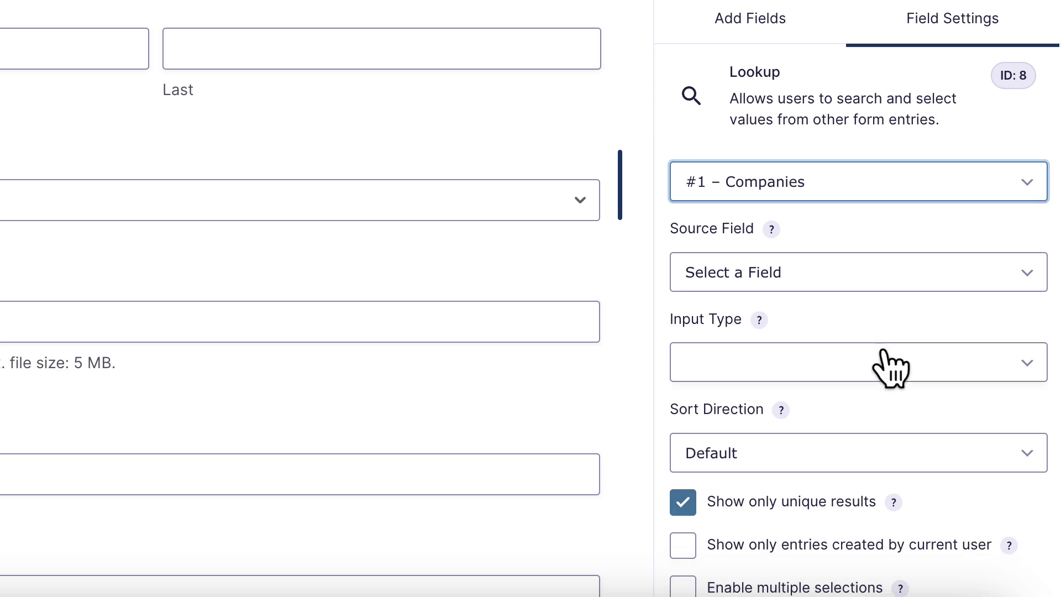
# Set the lookup's source field to Company name and its input type to Radio Buttons
pyautogui.click(871, 279)
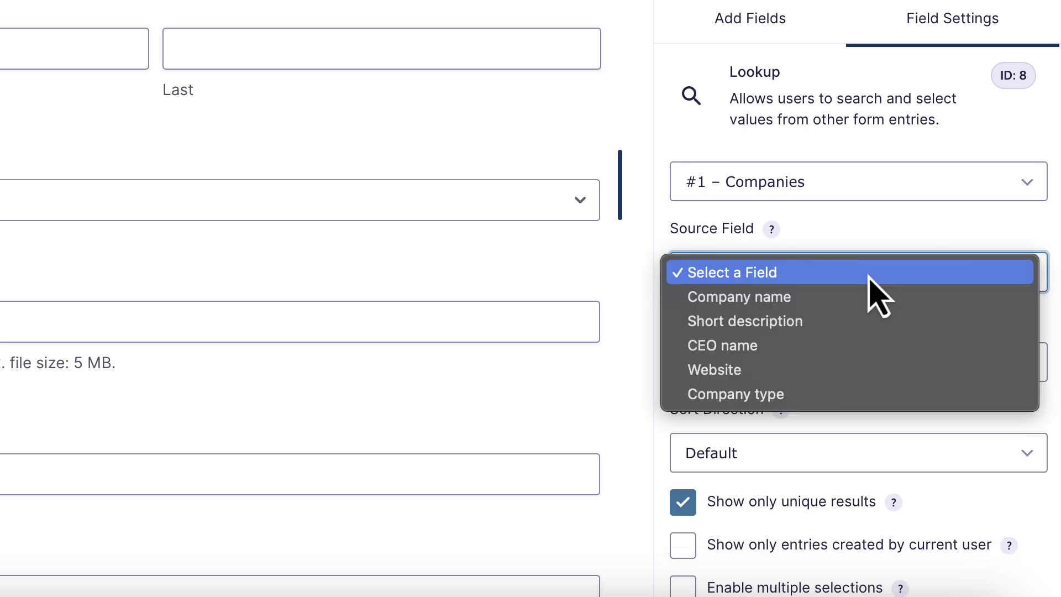
pyautogui.click(792, 306)
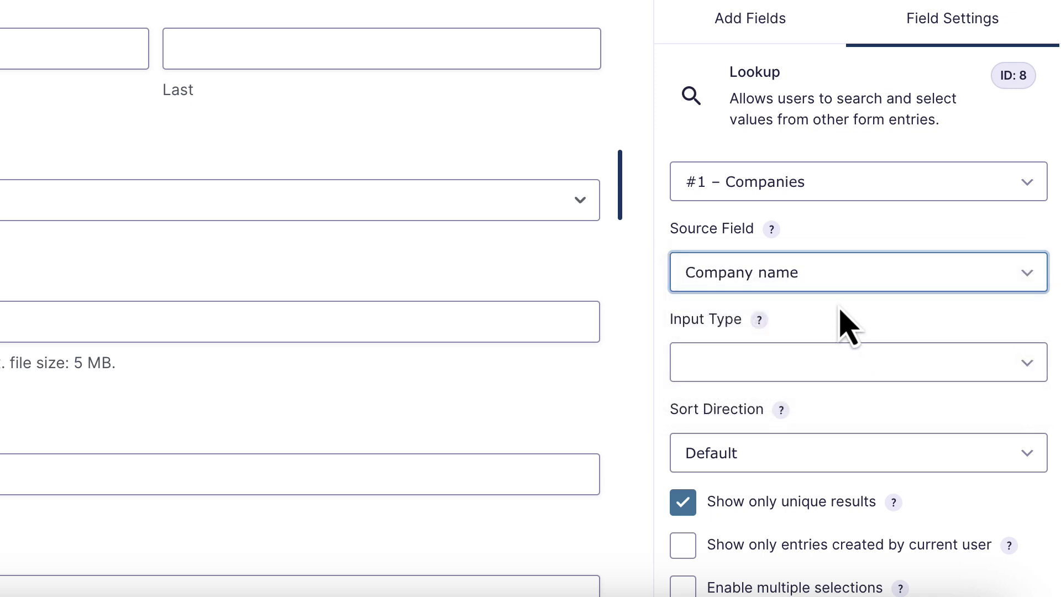
pyautogui.scroll(-2, 846, 326)
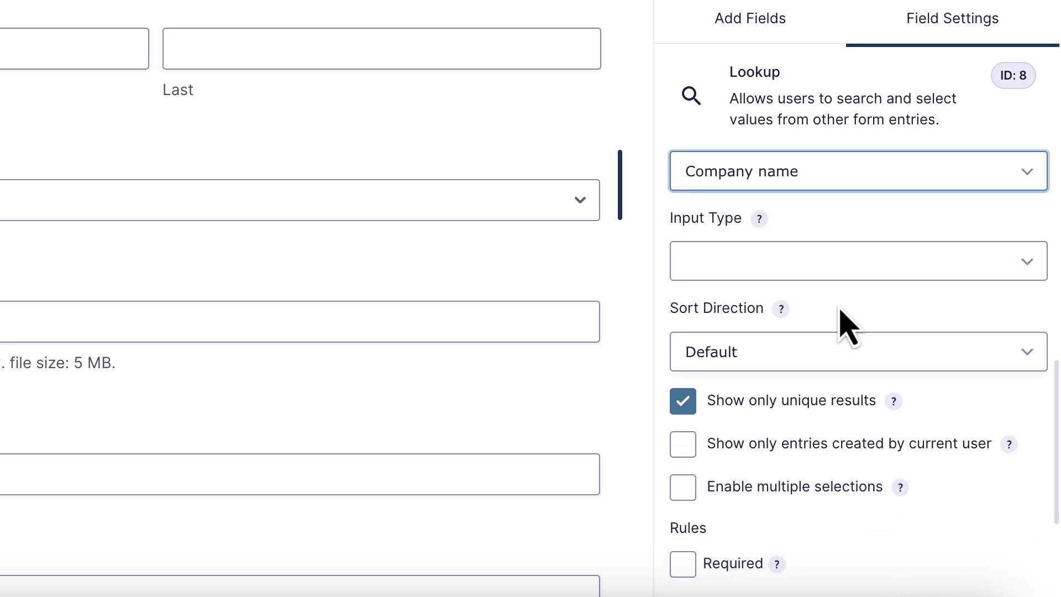
pyautogui.click(860, 278)
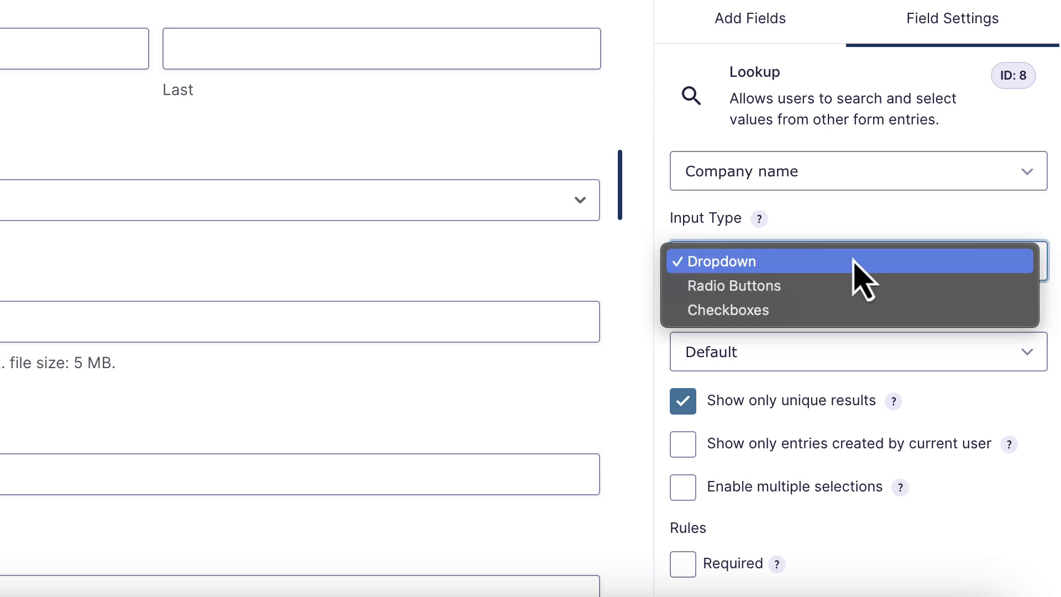
pyautogui.click(803, 297)
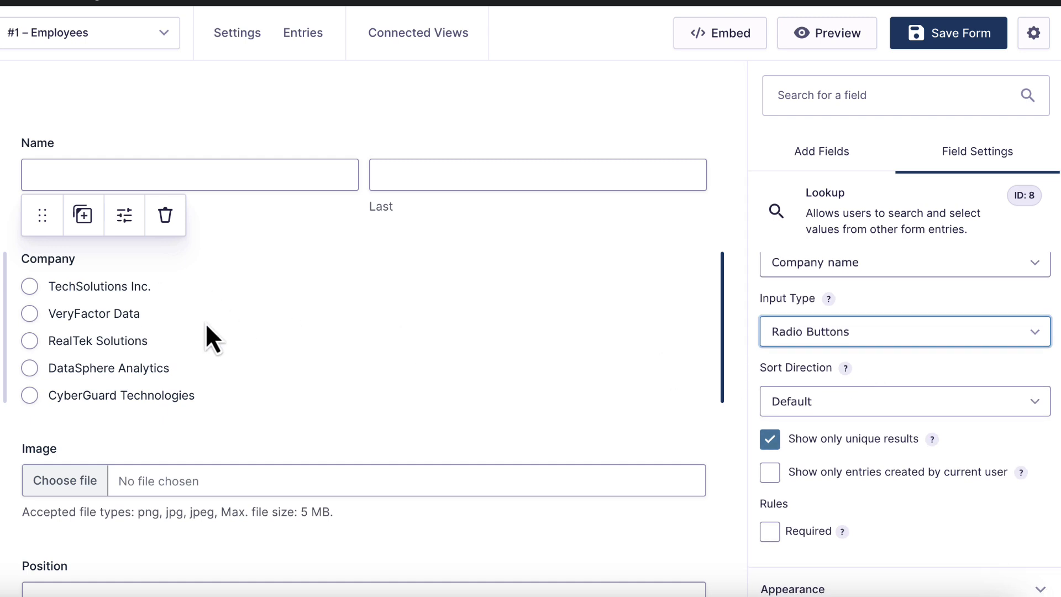
# Set the company options' sort direction to Descending
pyautogui.scroll(-1, 920, 356)
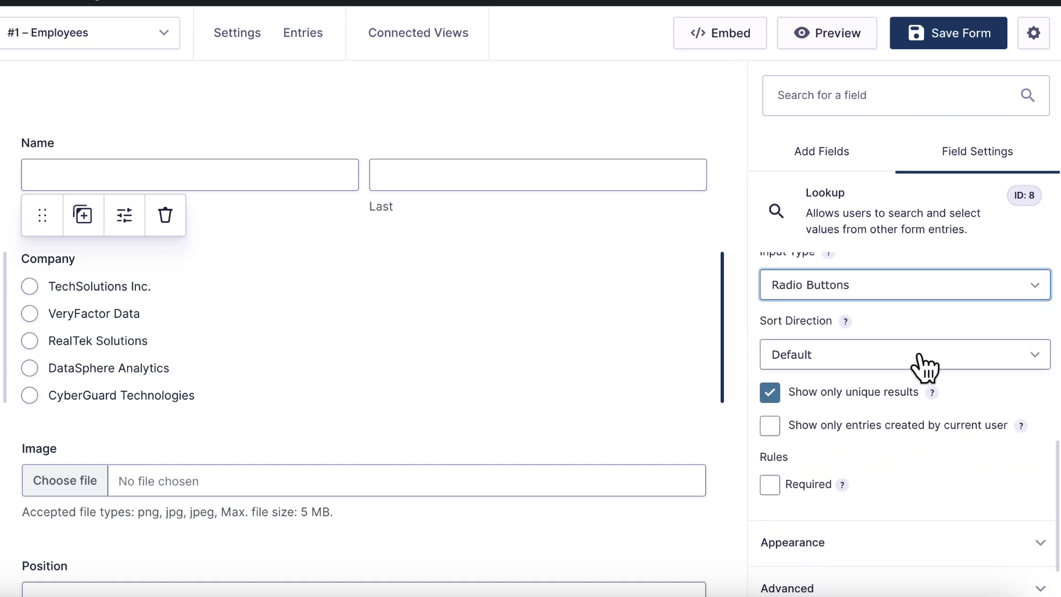
pyautogui.click(914, 359)
pyautogui.click(892, 368)
pyautogui.click(883, 359)
pyautogui.click(867, 373)
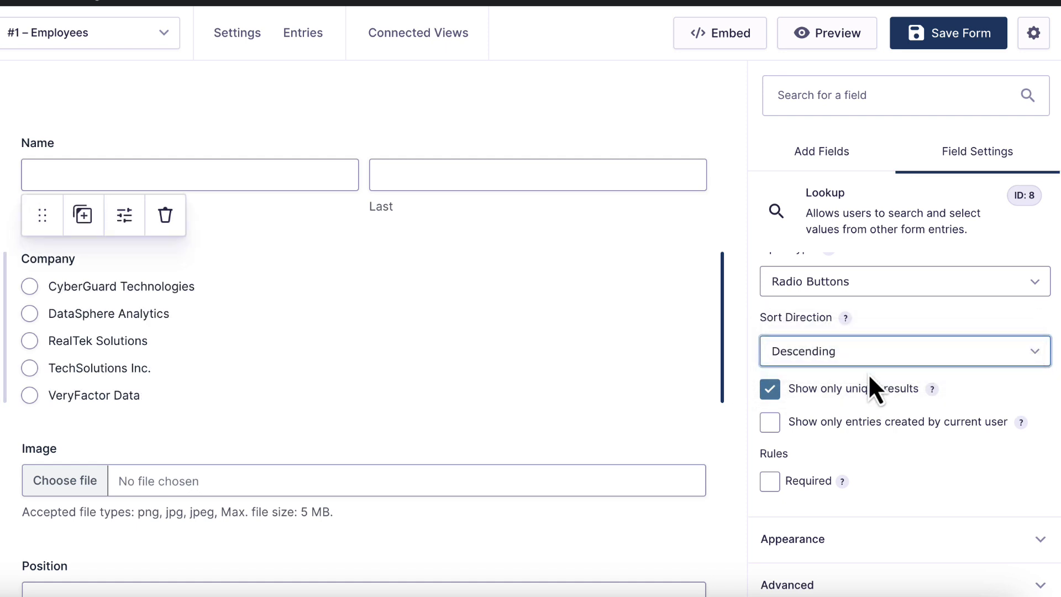
pyautogui.scroll(-1, 868, 369)
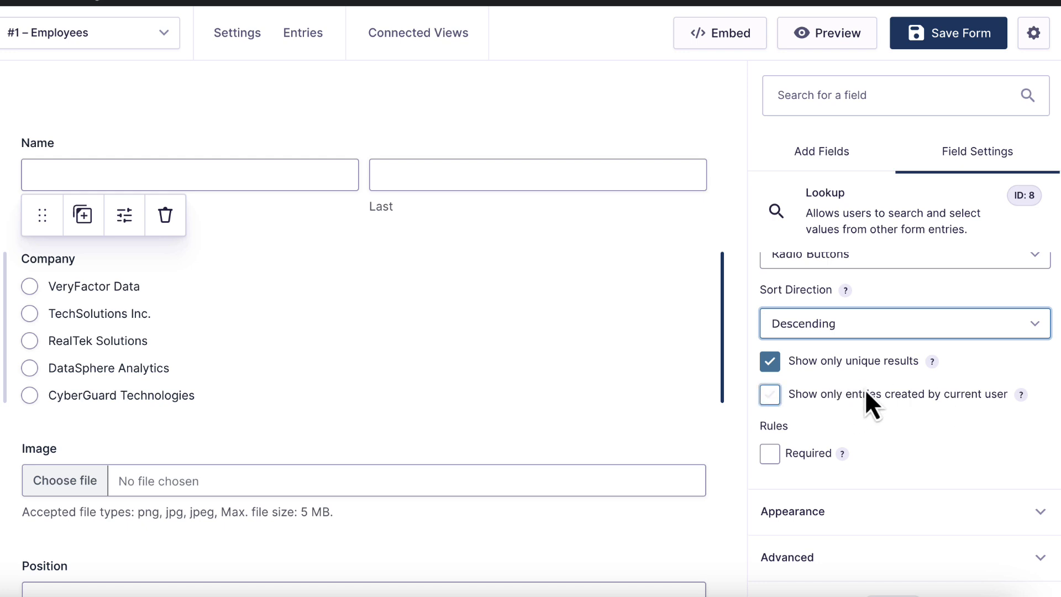
pyautogui.scroll(10, 885, 374)
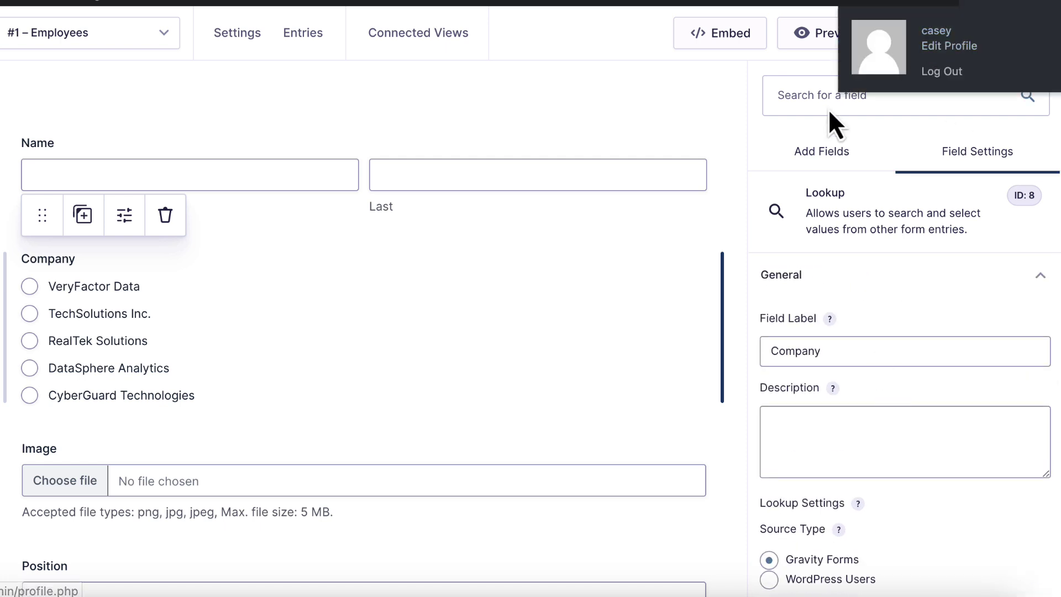
# Save the #1 – Employees form and preview it
pyautogui.click(947, 33)
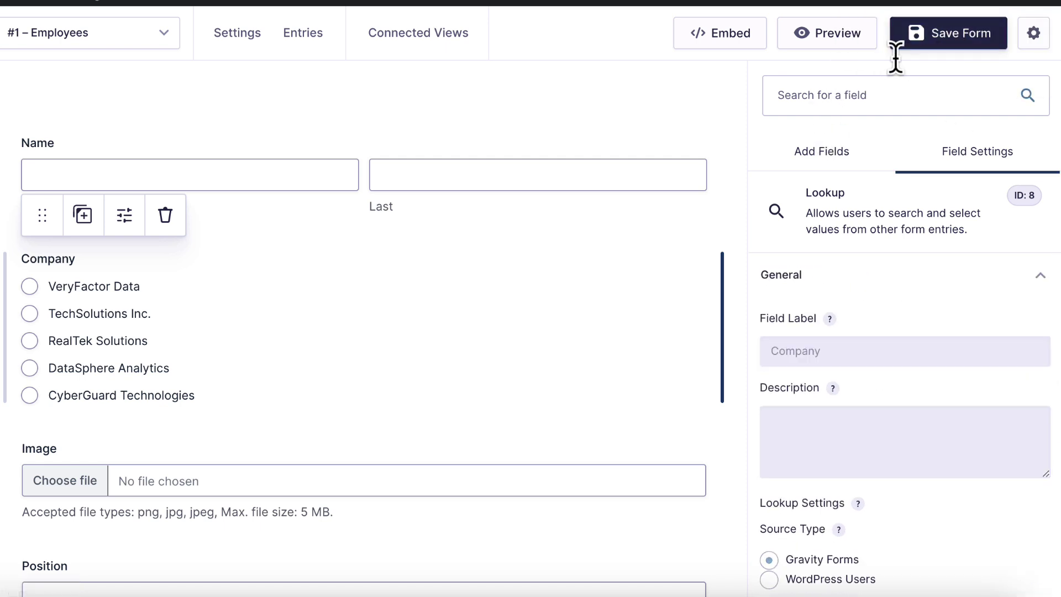
pyautogui.click(813, 42)
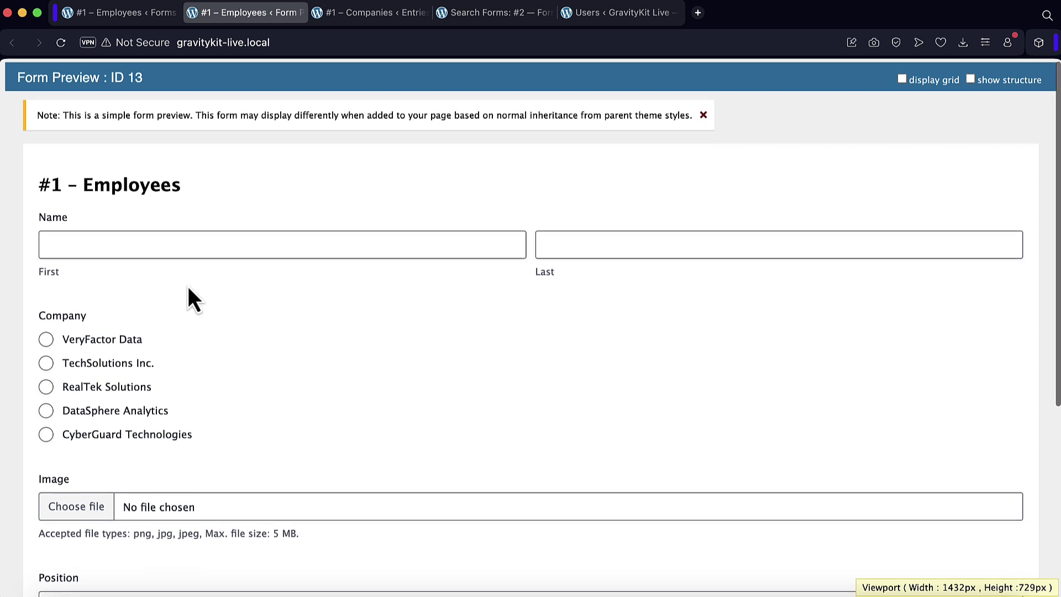
pyautogui.scroll(-3, 189, 288)
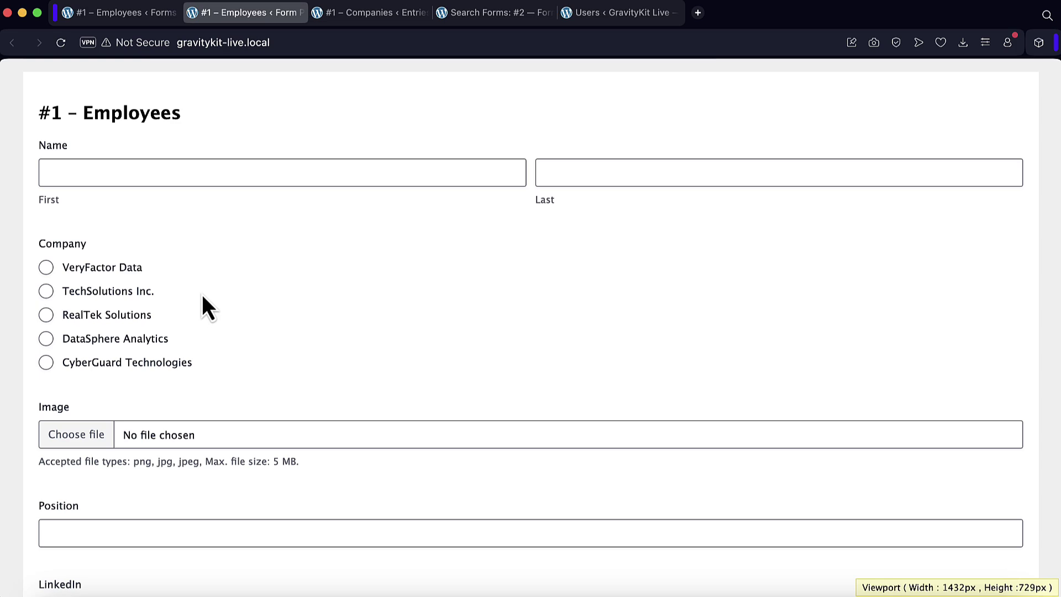
# Review the five company entries in the #1 – Companies entries list
pyautogui.click(372, 13)
pyautogui.scroll(-5, 398, 303)
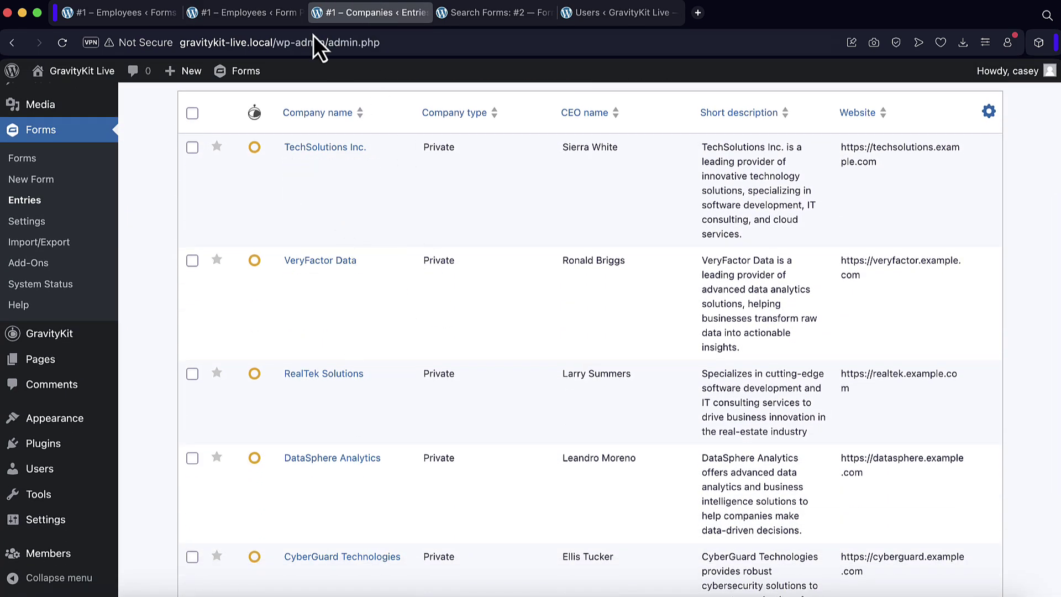
pyautogui.hotkey('ctrl', 'Tab')
pyautogui.click(371, 18)
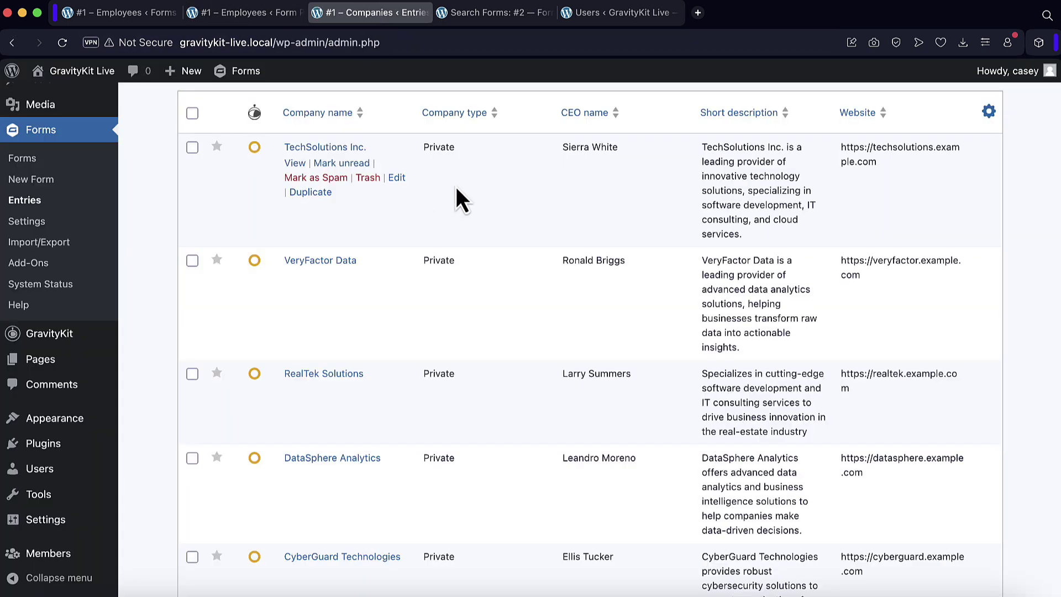
pyautogui.scroll(5, 463, 230)
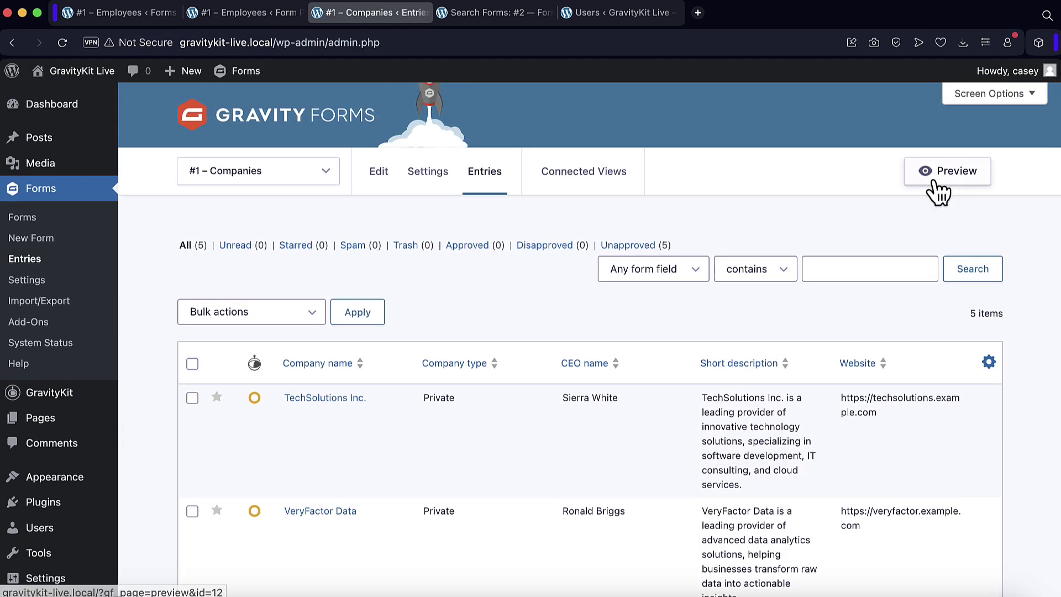
# Preview the Companies form and enter company name 'SuperTek' with description 'SuperTek is one awesome company. Seriously!'
pyautogui.click(934, 177)
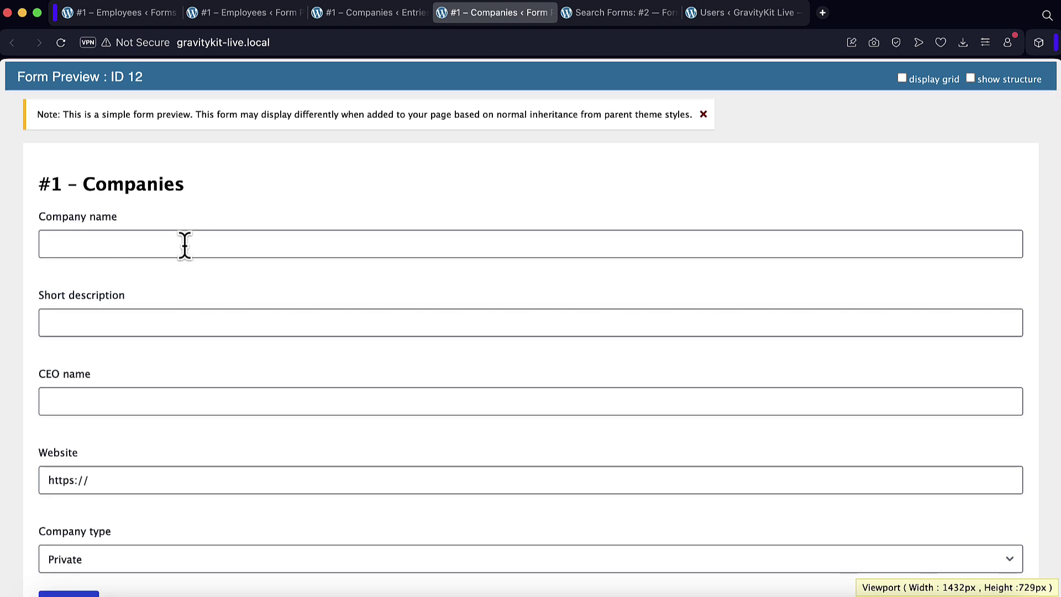
pyautogui.click(185, 243)
pyautogui.write('SuperTek')
pyautogui.scroll(-1, 183, 256)
pyautogui.click(183, 256)
pyautogui.write('SuperTek is one awesome company. Seriously!')
pyautogui.scroll(-1, 168, 320)
# Fill in the CEO's name and website ://supertek.example.com, keep type Private, and submit
pyautogui.click(168, 320)
pyautogui.write('Brian Mills')
pyautogui.scroll(-1, 168, 320)
pyautogui.click(169, 384)
pyautogui.press('BackSpace')
pyautogui.press('BackSpace')
pyautogui.press('BackSpace')
pyautogui.write('://supertek.example.com')
pyautogui.click(161, 462)
pyautogui.click(161, 461)
pyautogui.click(83, 517)
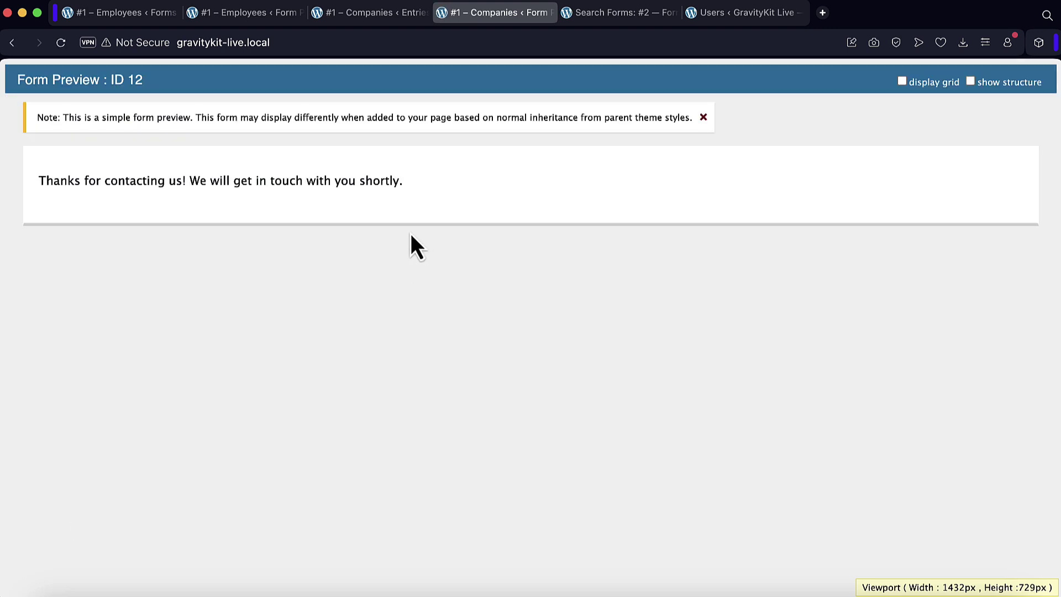
# Reload the Employees form preview to see SuperTek listed, then return to the form editor
pyautogui.click(246, 12)
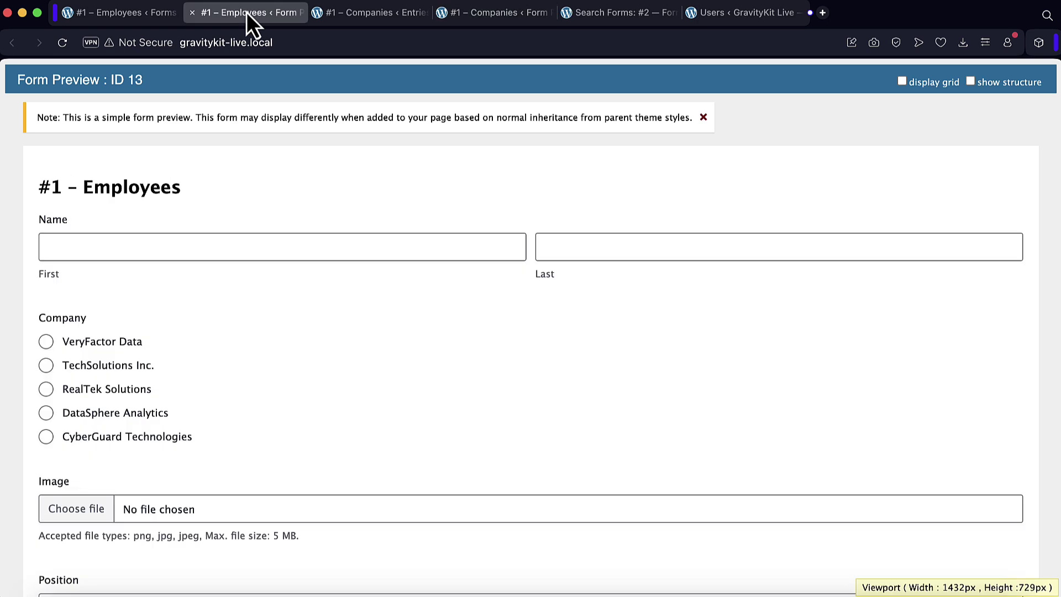
pyautogui.click(62, 43)
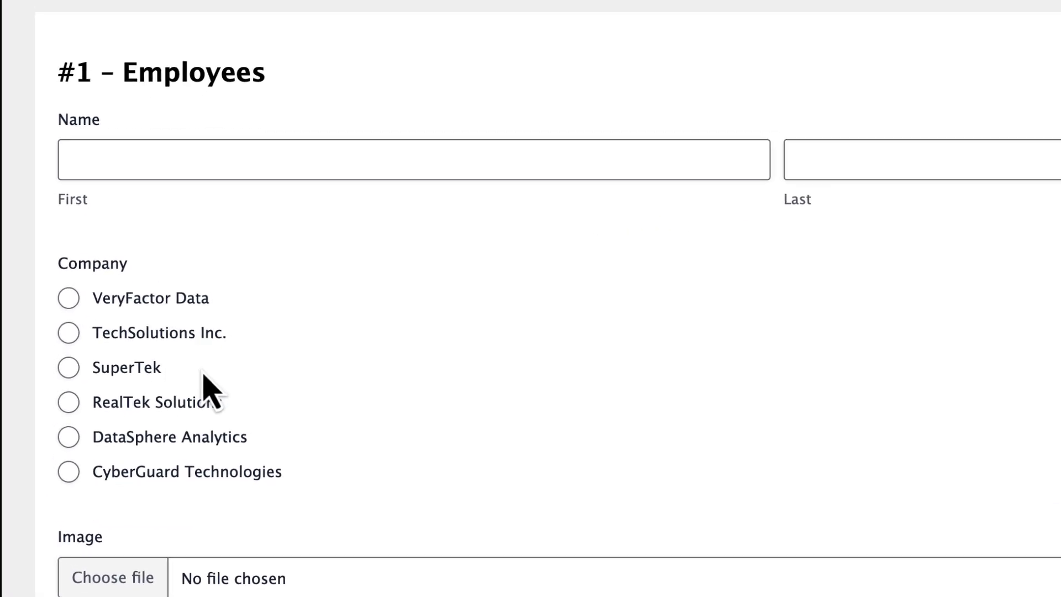
pyautogui.click(134, 16)
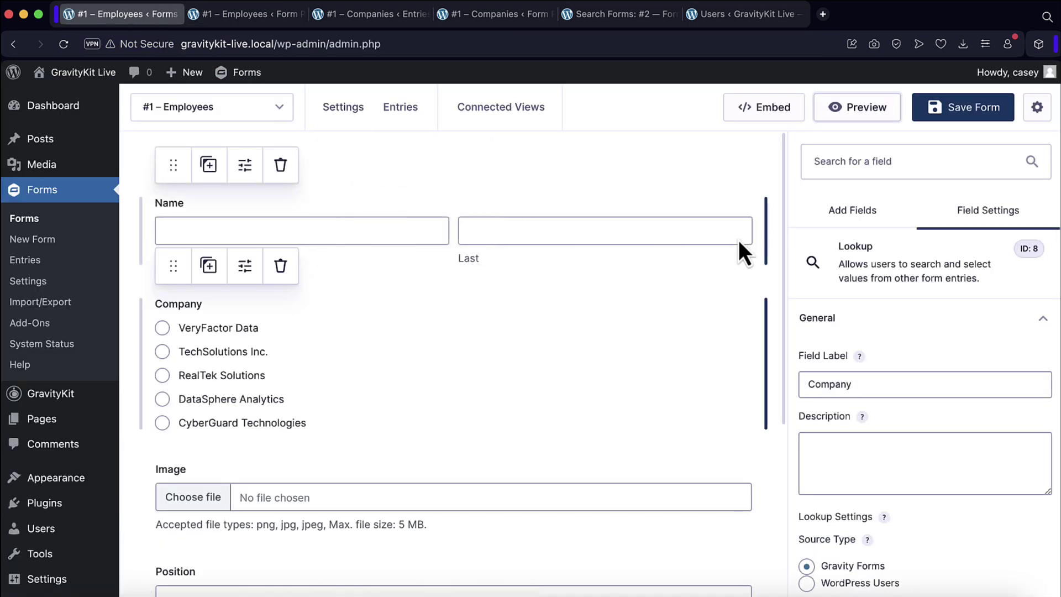
# Try CEO name and Website as the lookup source field, then revert to Company name
pyautogui.scroll(-5, 871, 391)
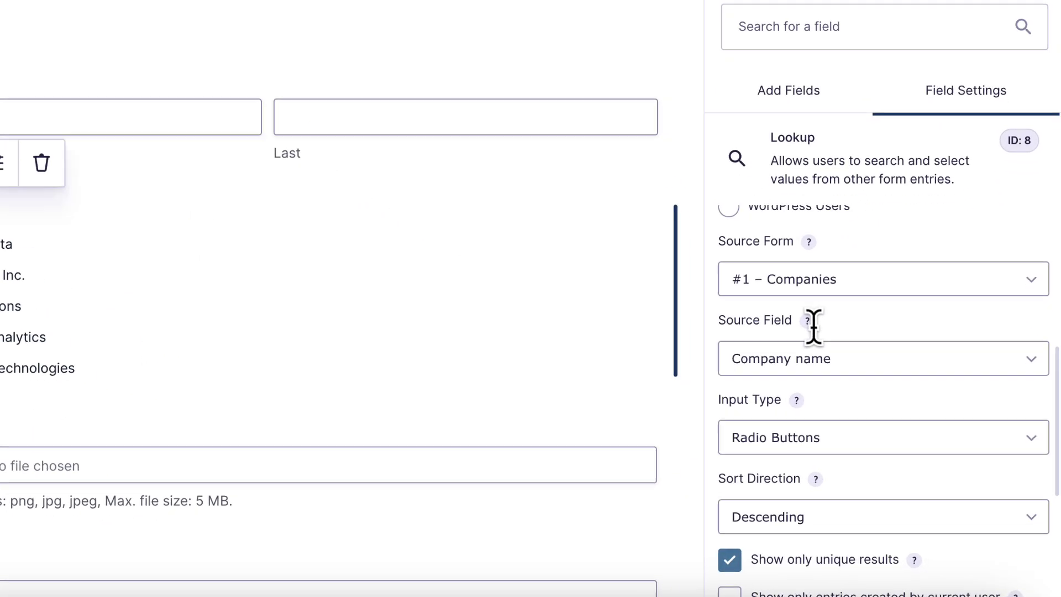
pyautogui.scroll(-1, 863, 387)
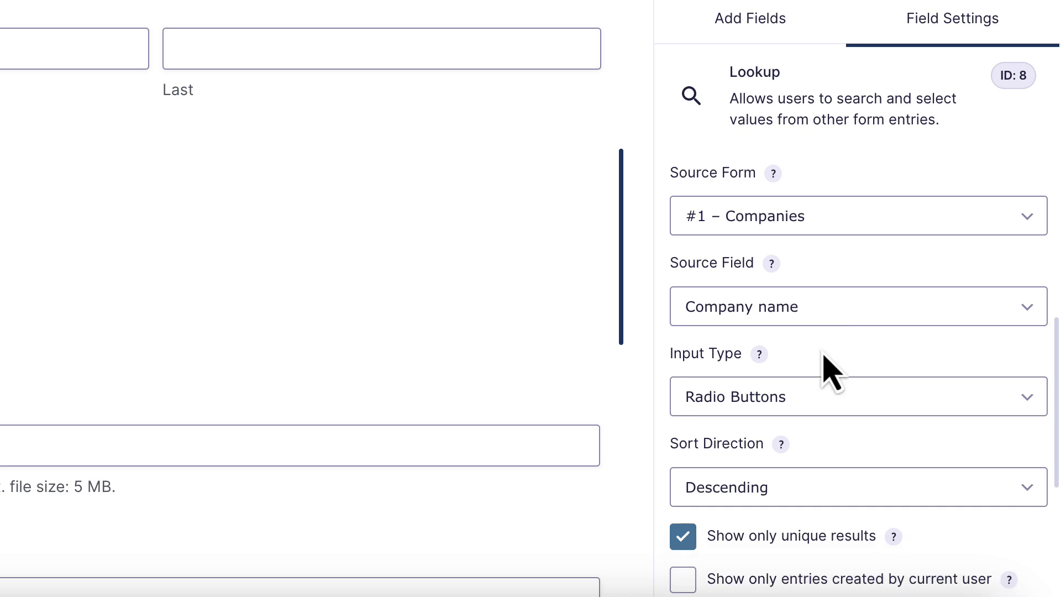
pyautogui.click(854, 327)
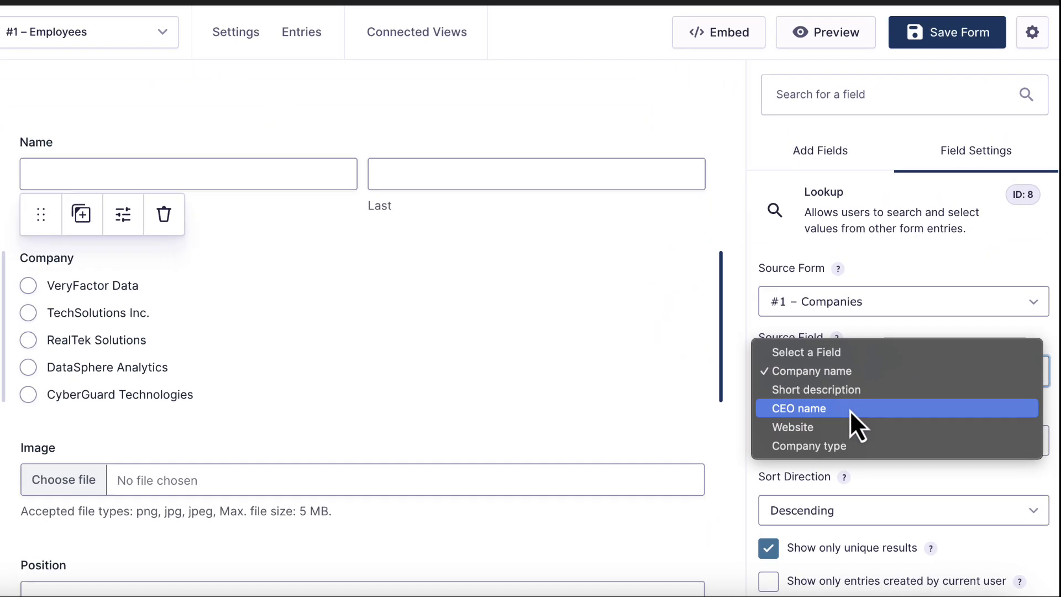
pyautogui.click(850, 410)
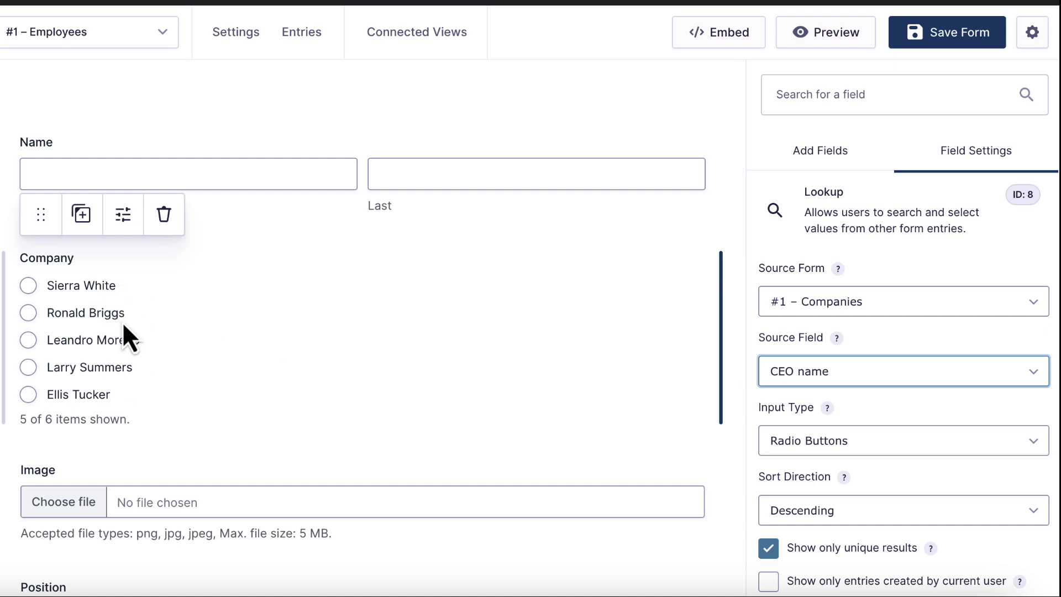
pyautogui.click(860, 381)
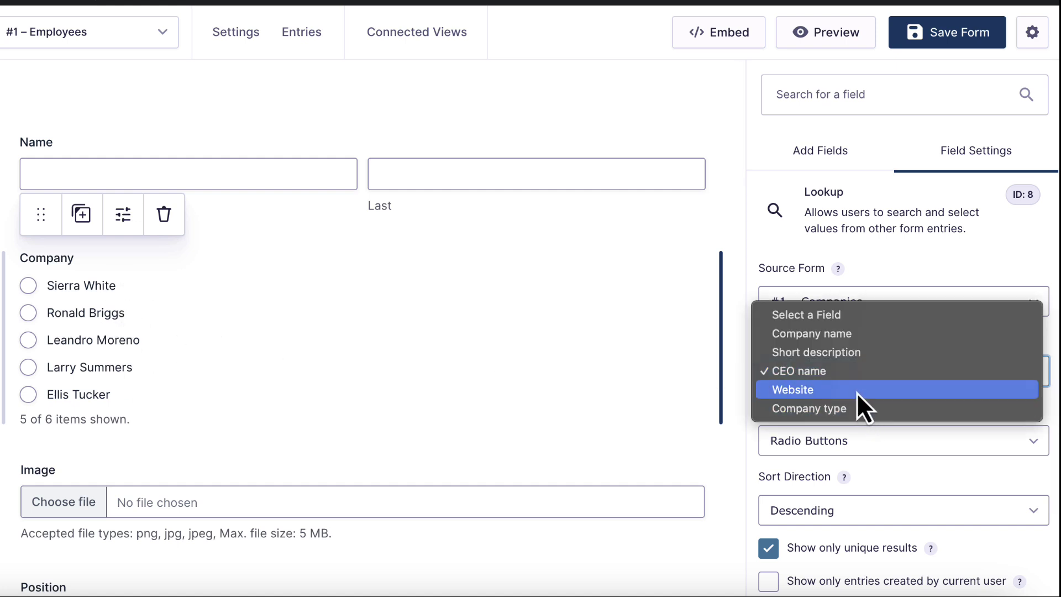
pyautogui.click(856, 391)
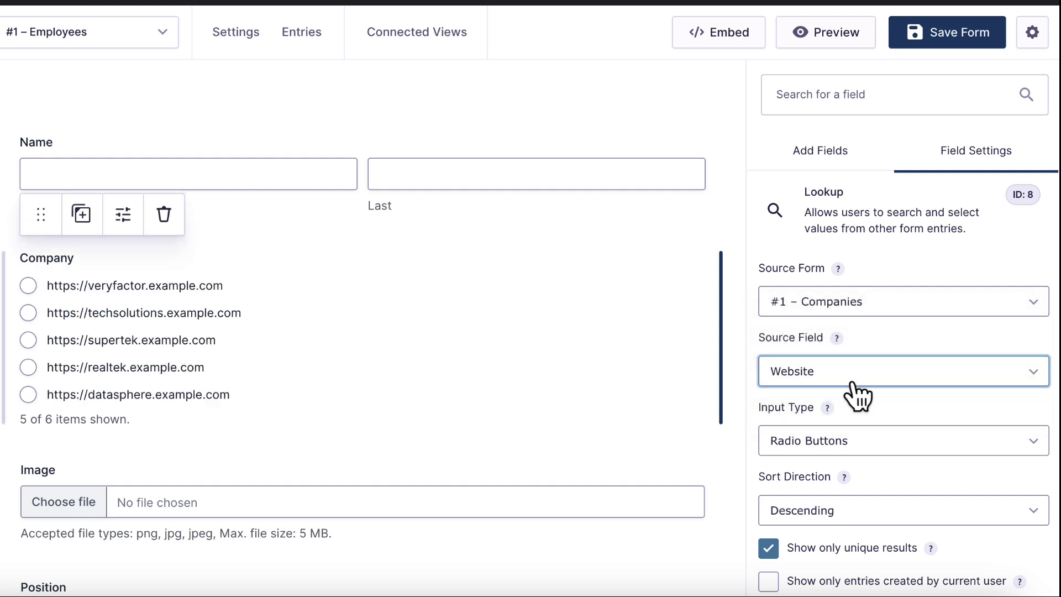
pyautogui.click(850, 376)
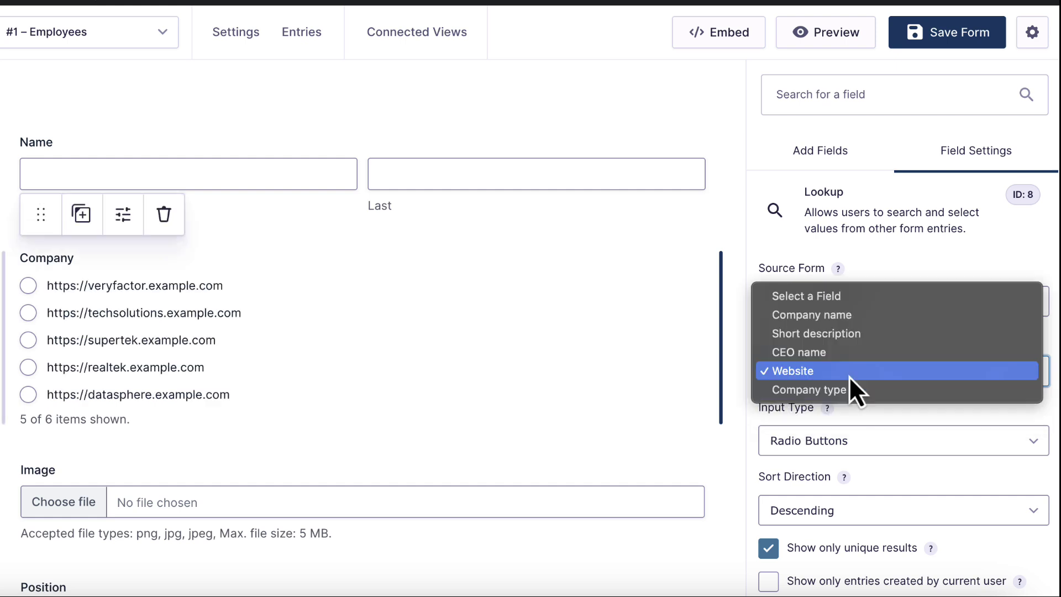
pyautogui.click(853, 322)
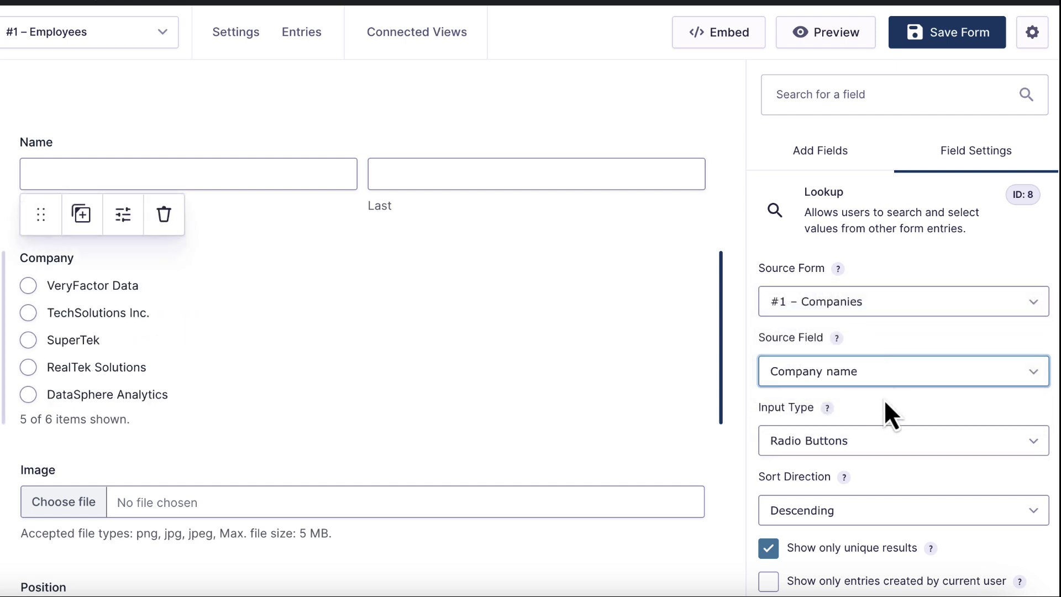
# Change the Company lookup's input type to Dropdown
pyautogui.scroll(-2, 884, 401)
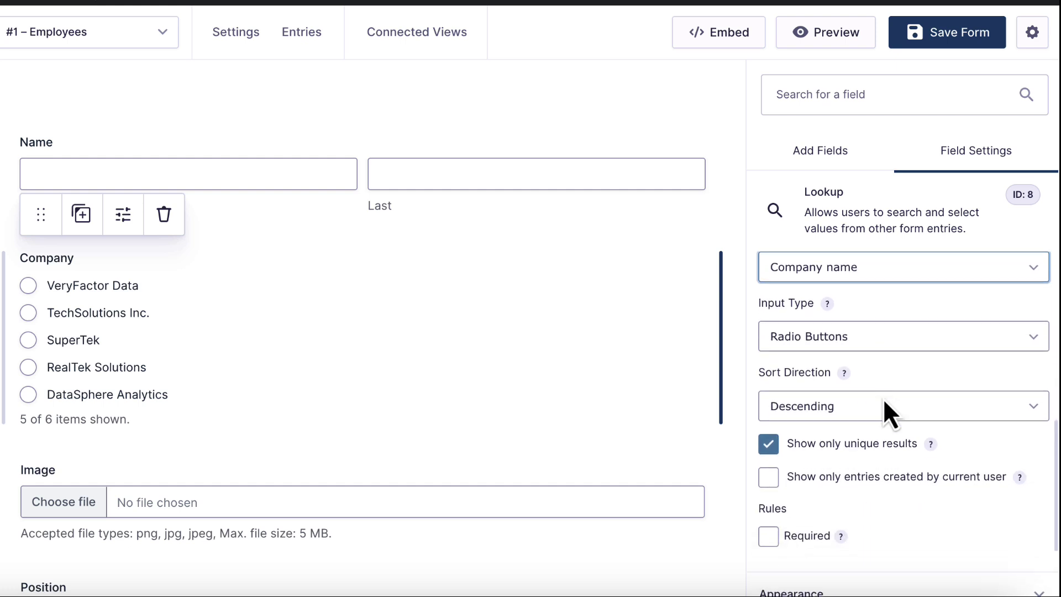
pyautogui.click(869, 346)
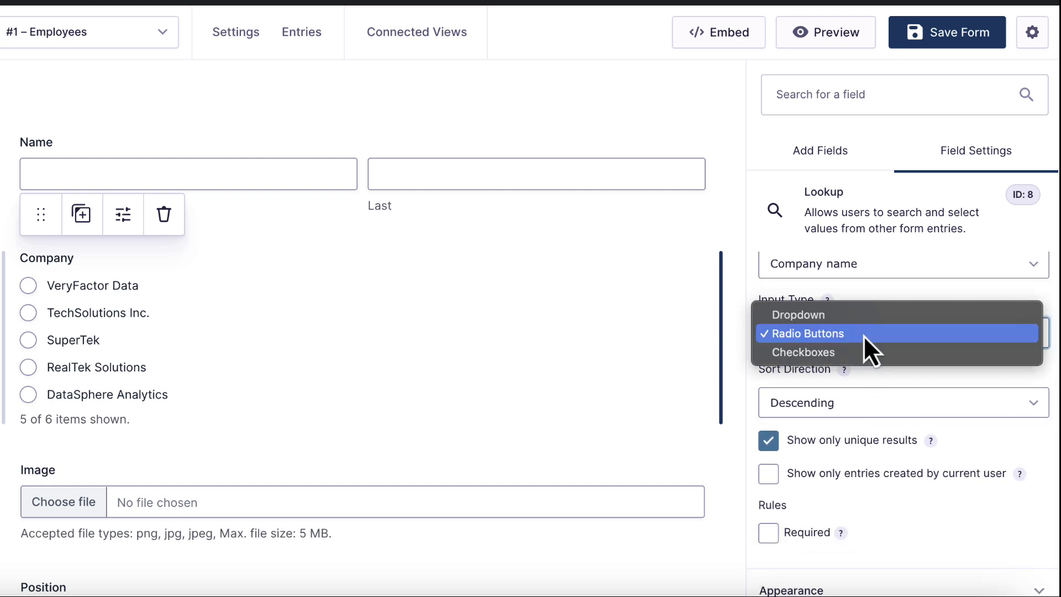
pyautogui.click(854, 323)
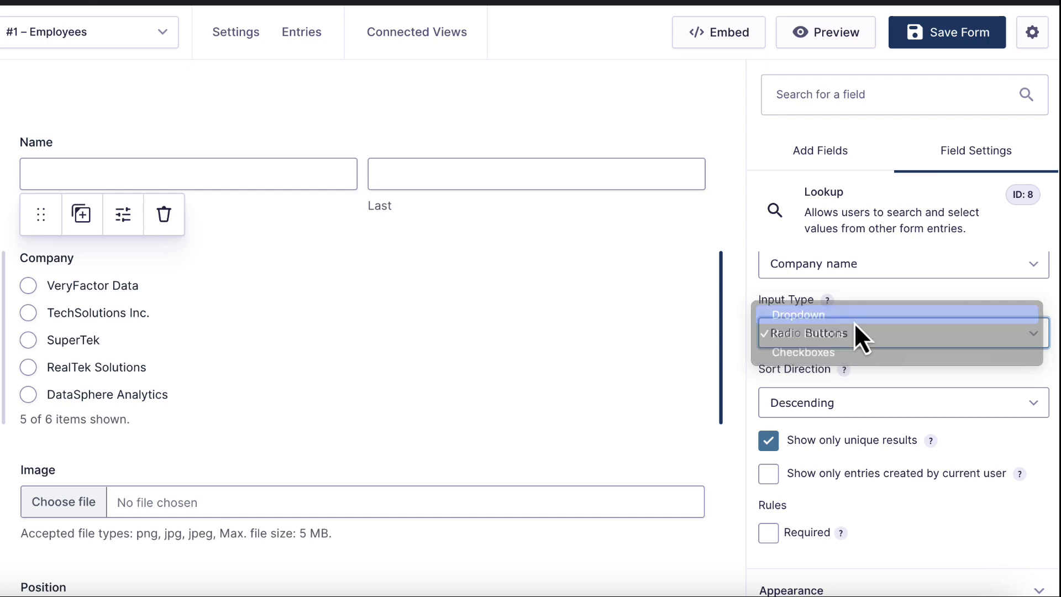
# Save the form and check the Company dropdown in the reloaded preview
pyautogui.click(979, 37)
pyautogui.click(276, 13)
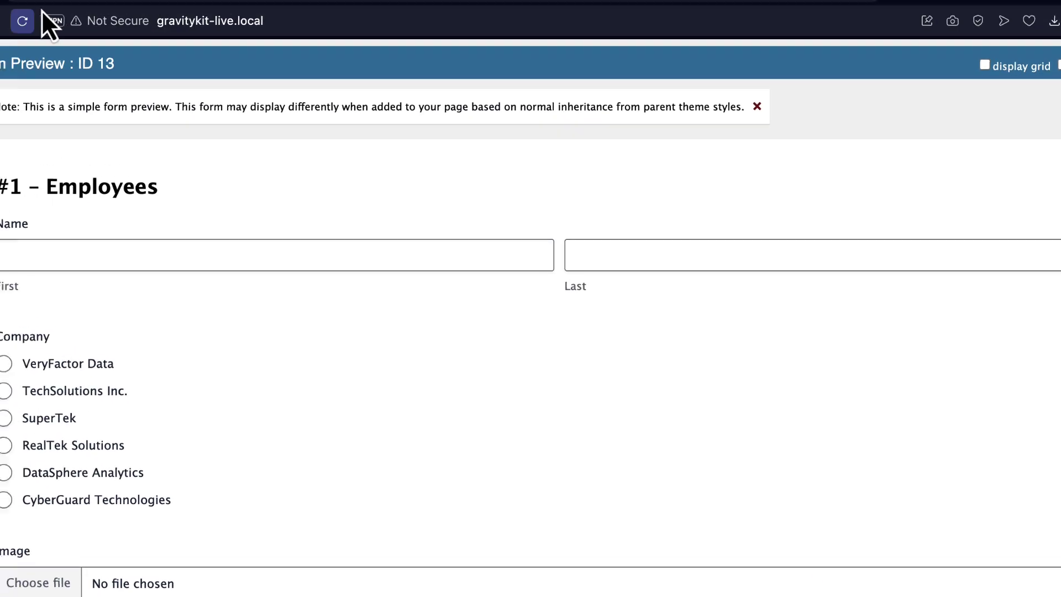
pyautogui.click(81, 57)
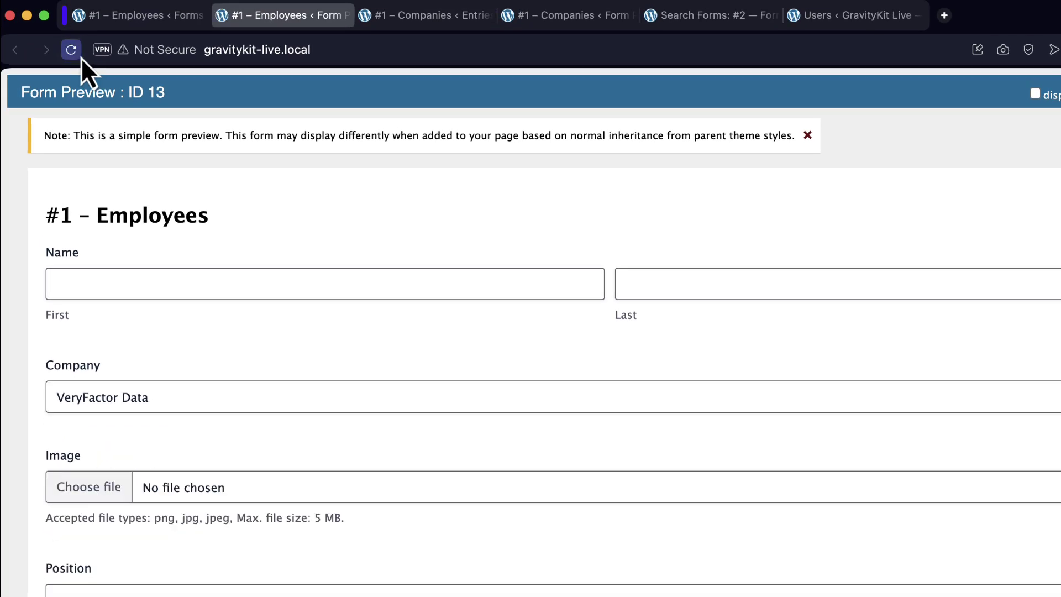
pyautogui.scroll(-2, 412, 359)
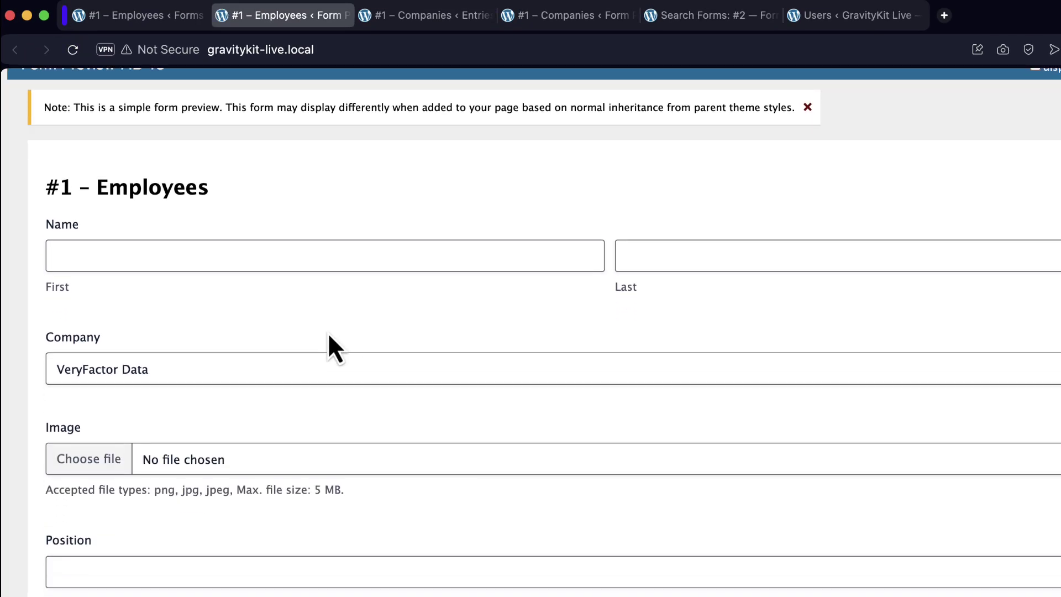
pyautogui.click(302, 357)
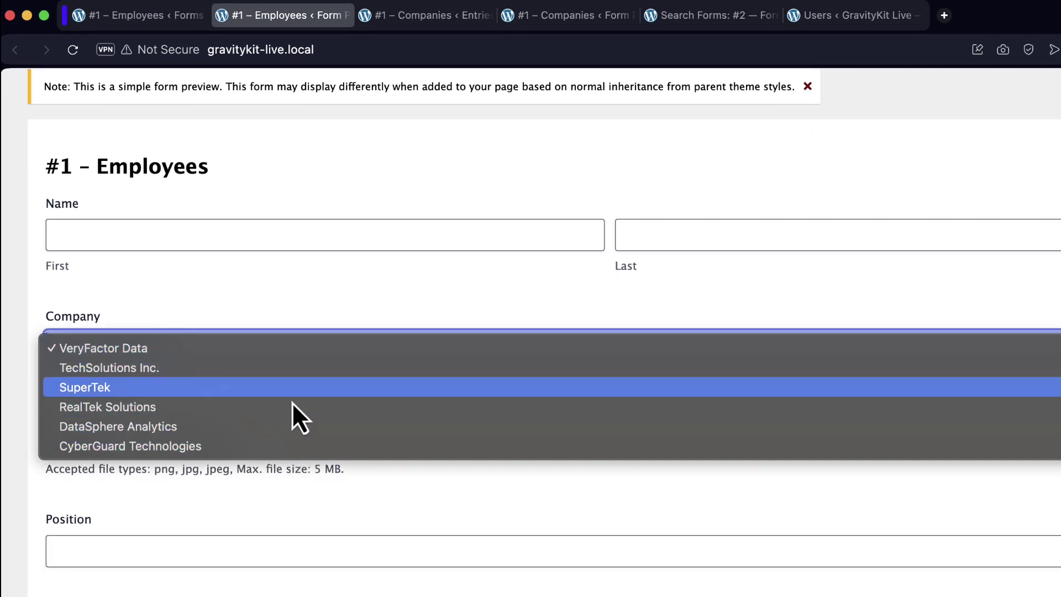
pyautogui.click(157, 88)
pyautogui.click(138, 15)
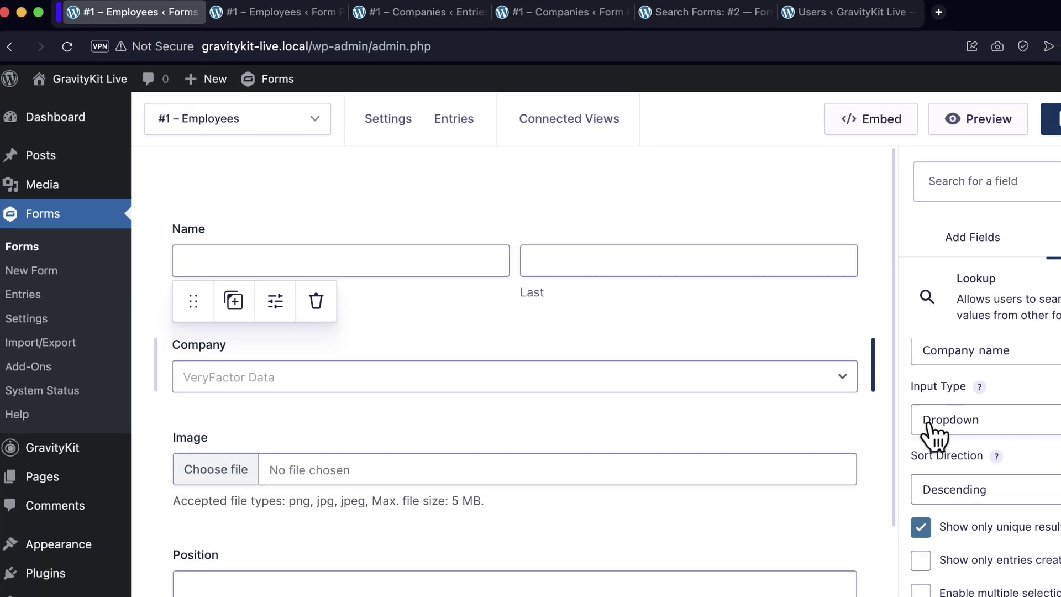
# Switch the Company input type to Checkboxes, save, and tick VeryFactor Data and SuperTek in the preview
pyautogui.click(861, 334)
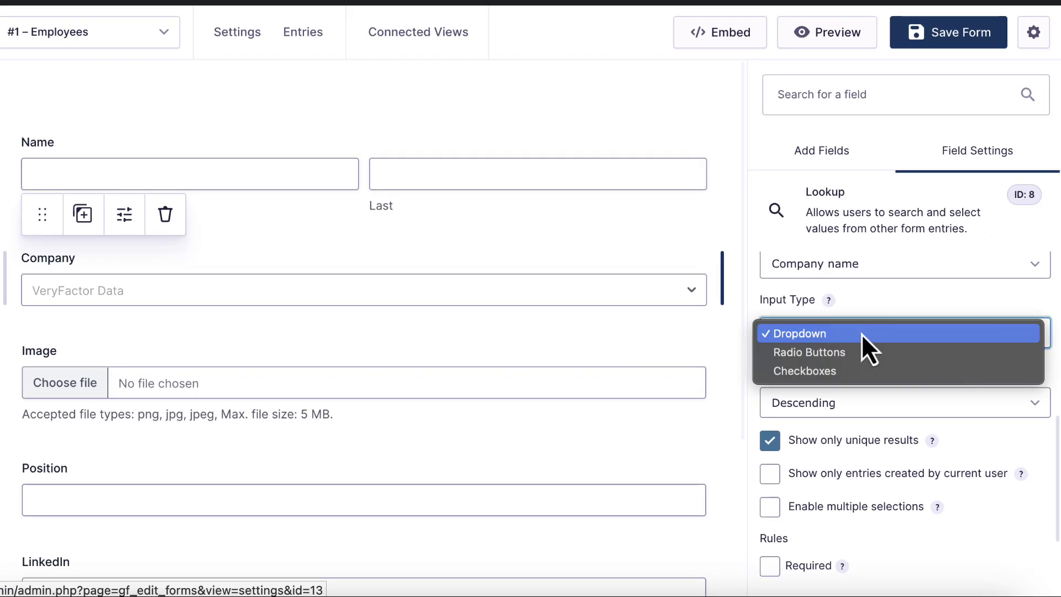
pyautogui.click(855, 372)
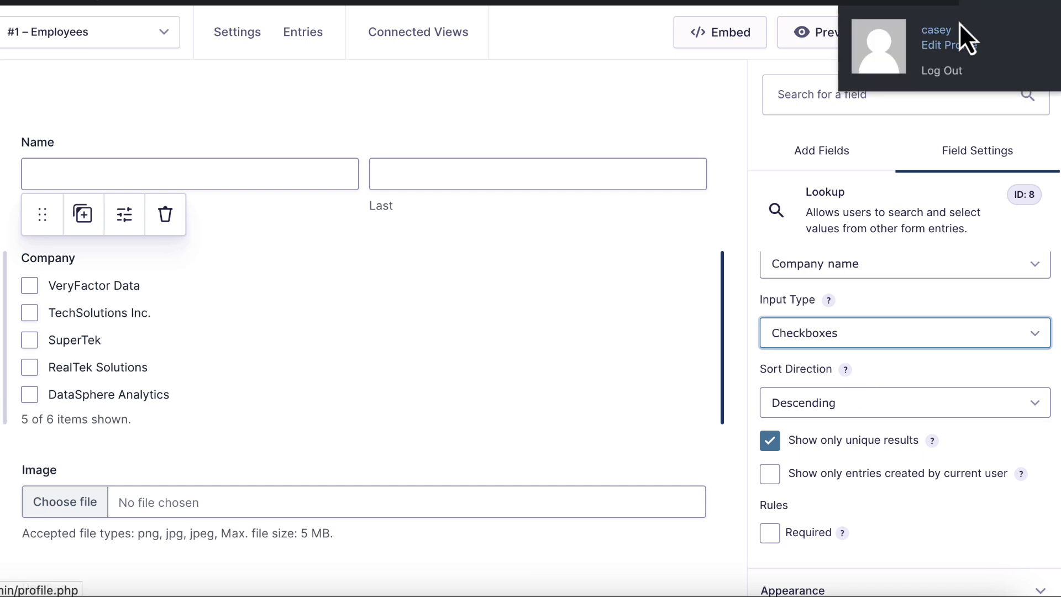
pyautogui.click(940, 42)
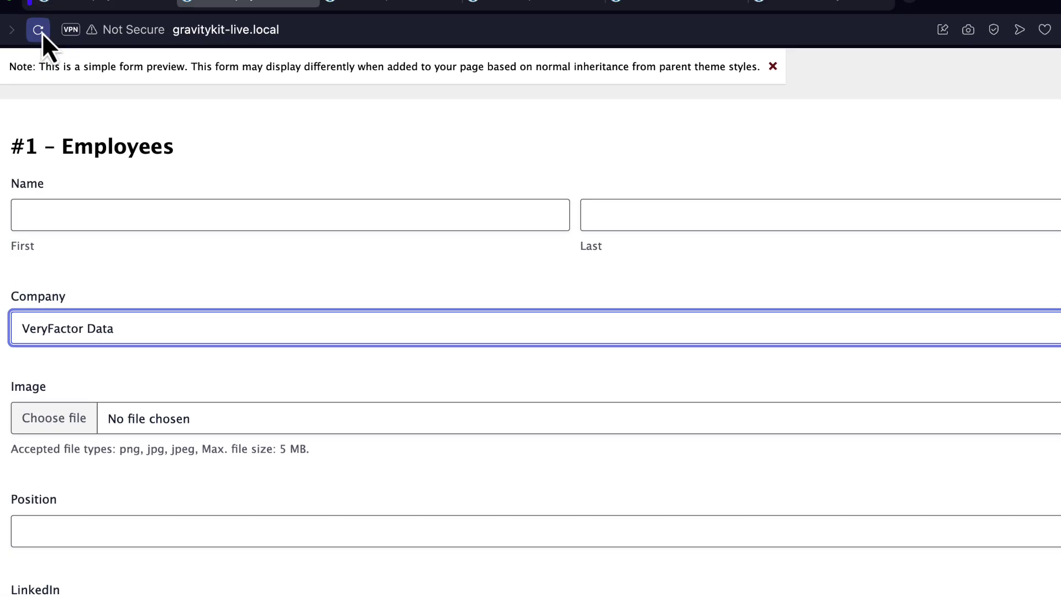
pyautogui.click(39, 30)
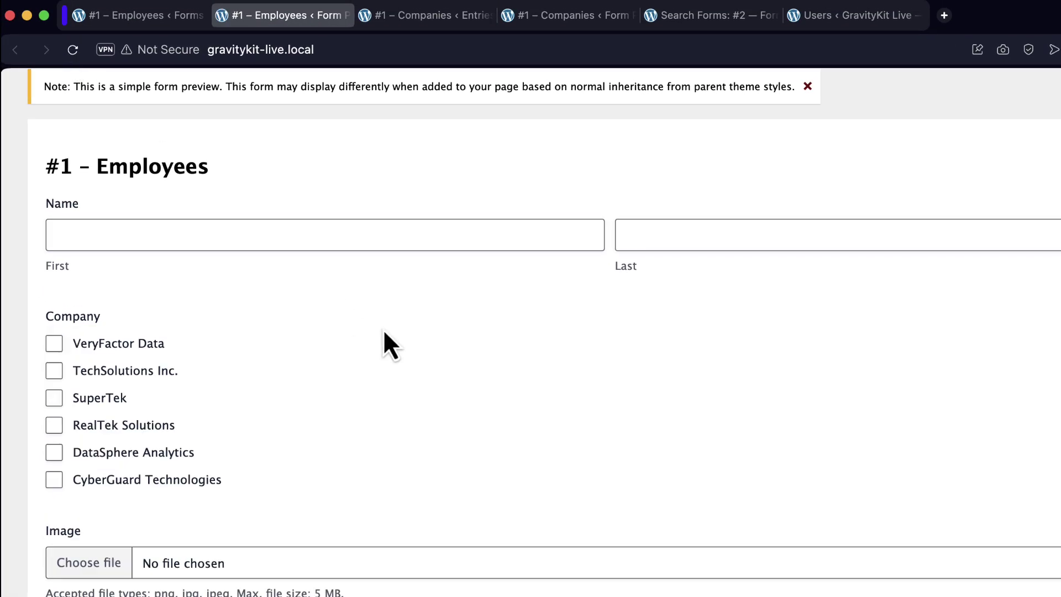
pyautogui.scroll(-1, 383, 329)
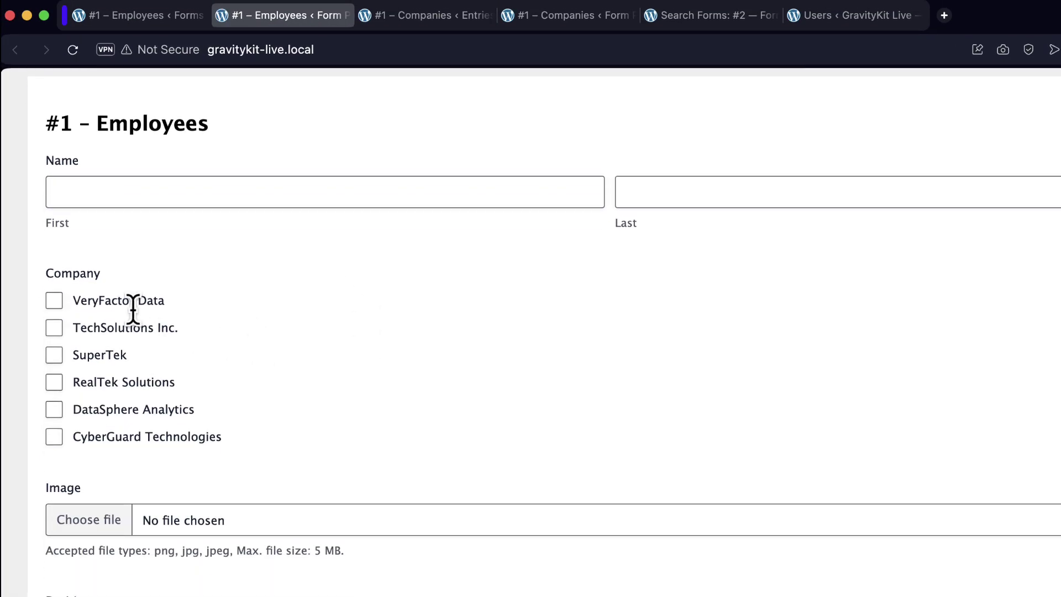
pyautogui.click(117, 300)
pyautogui.click(60, 356)
pyautogui.hotkey('ctrl', 'shift', 'Tab')
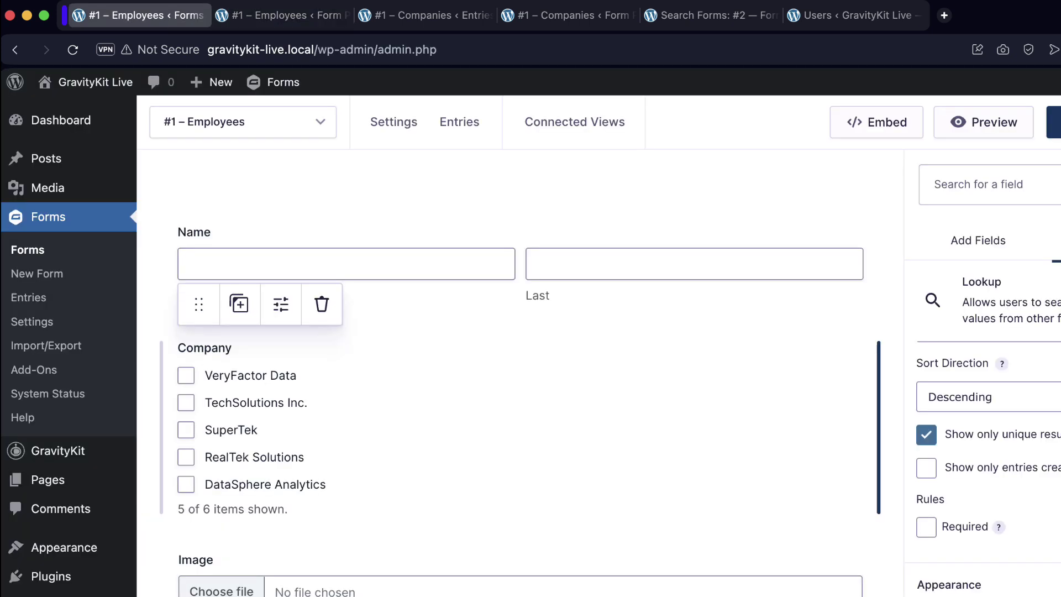
# Go from the Coach-role users list to the forms list filtered by #2, showing #2 – Clients
pyautogui.scroll(5, 983, 442)
pyautogui.scroll(3, 984, 442)
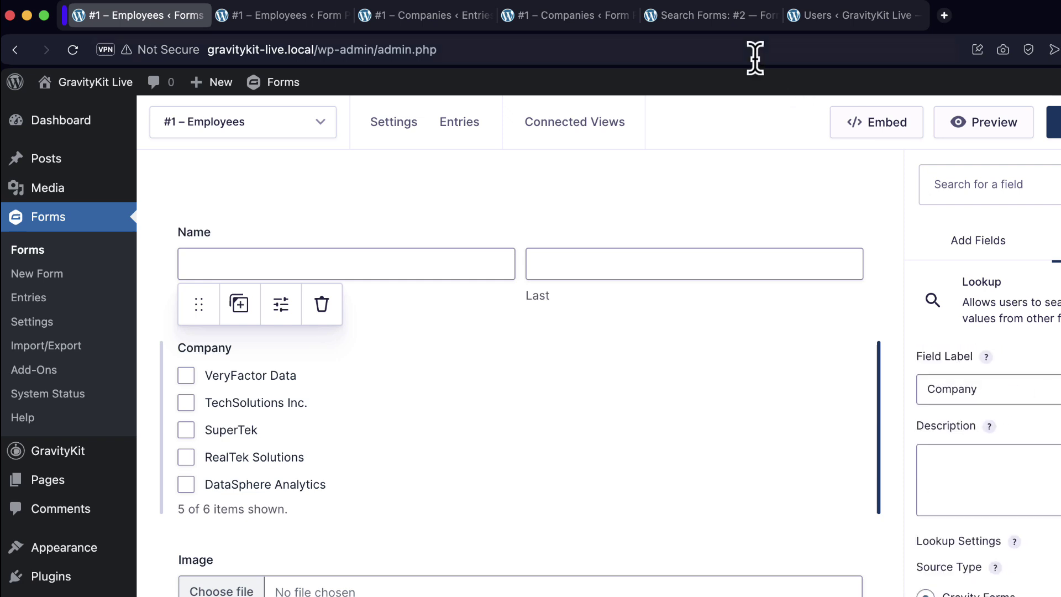
pyautogui.click(710, 15)
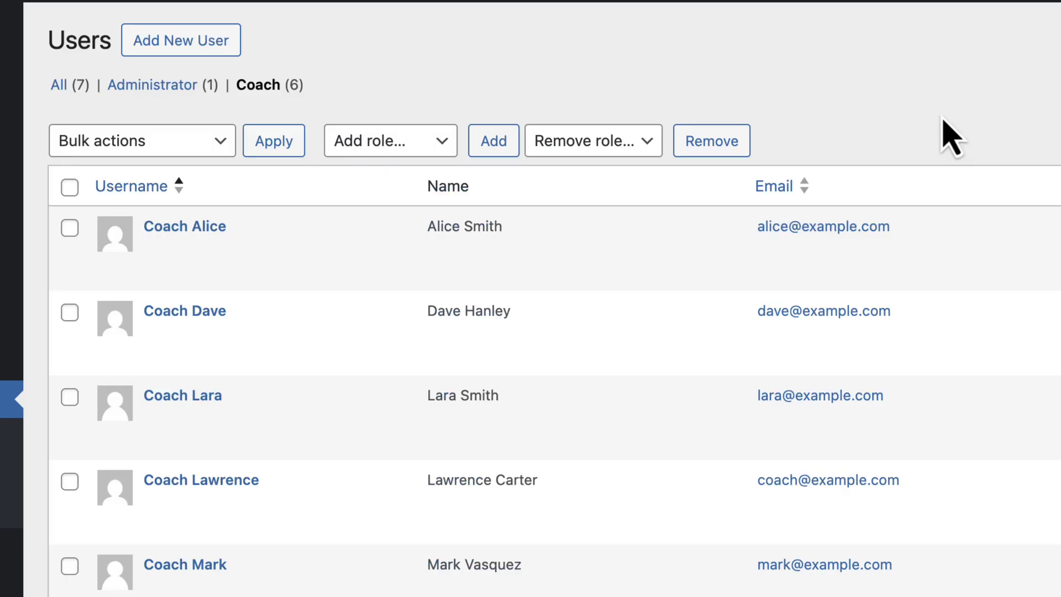
pyautogui.scroll(-1, 951, 132)
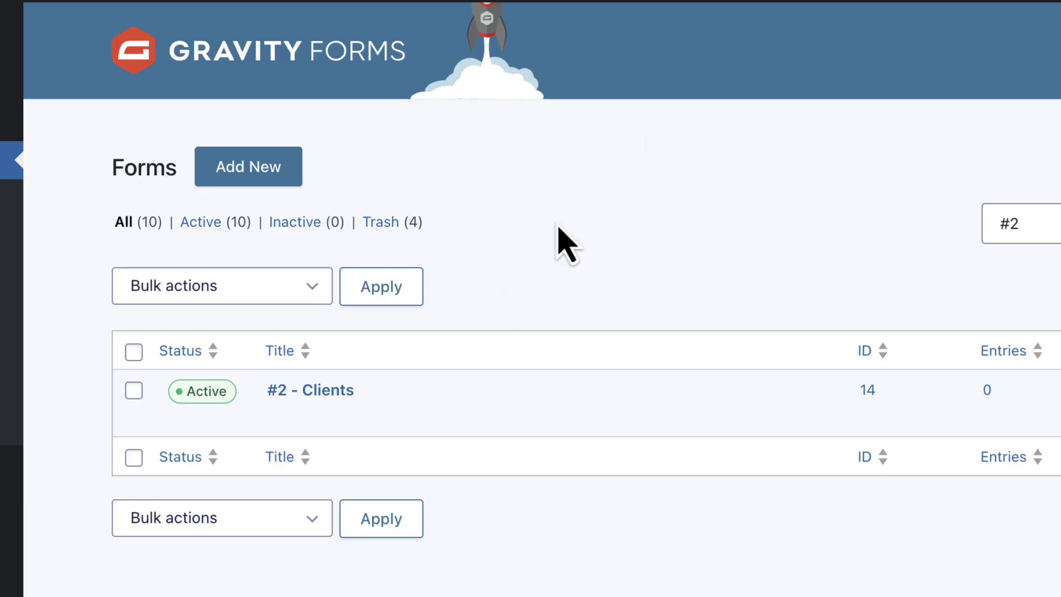
# Open the Clients form and drop a Lookup field between Name and Email
pyautogui.click(281, 418)
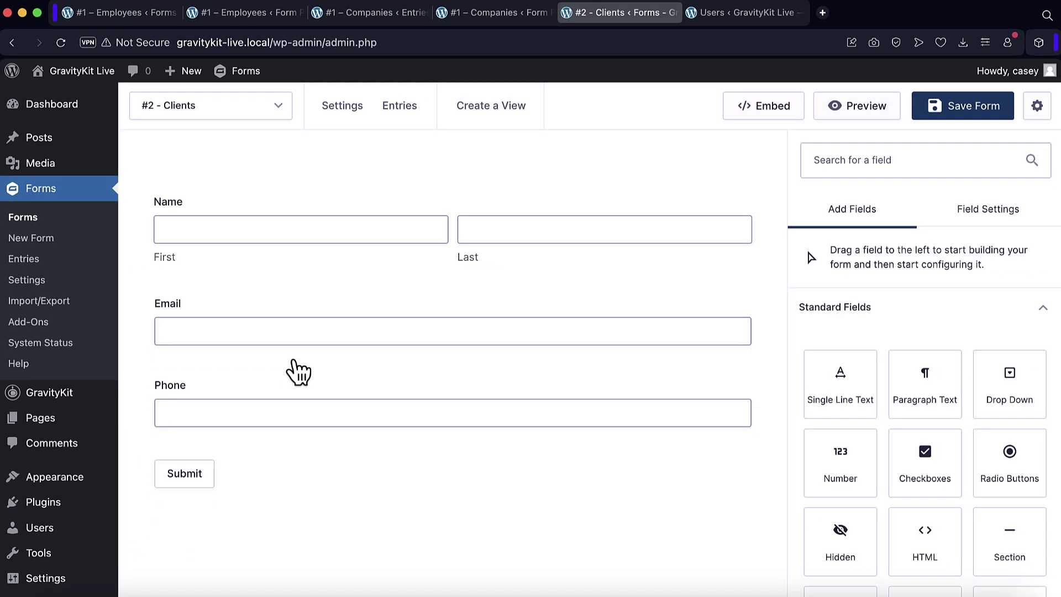
pyautogui.scroll(-2, 826, 315)
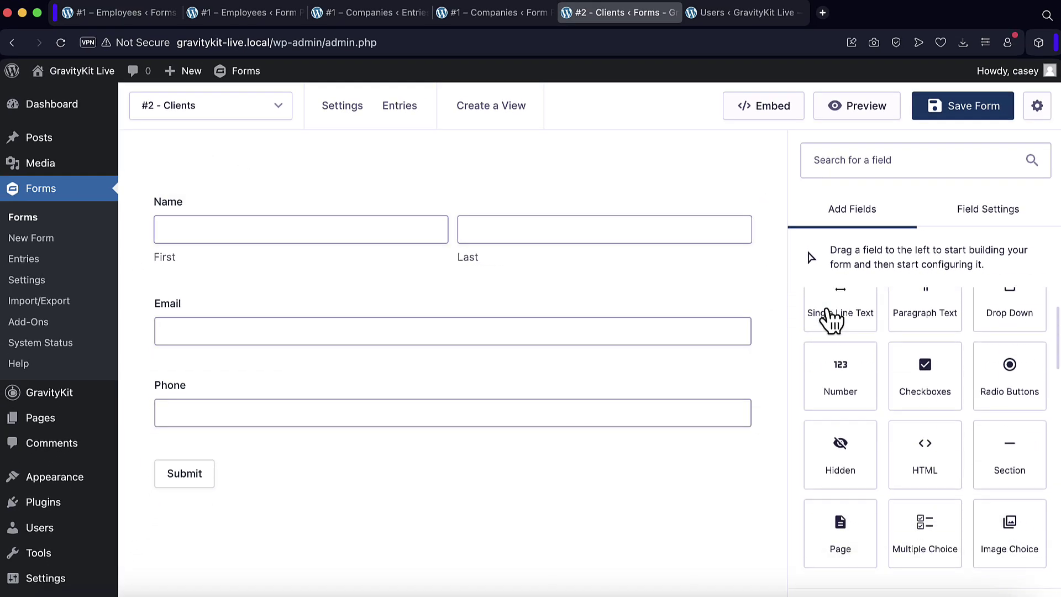
pyautogui.scroll(-10, 832, 321)
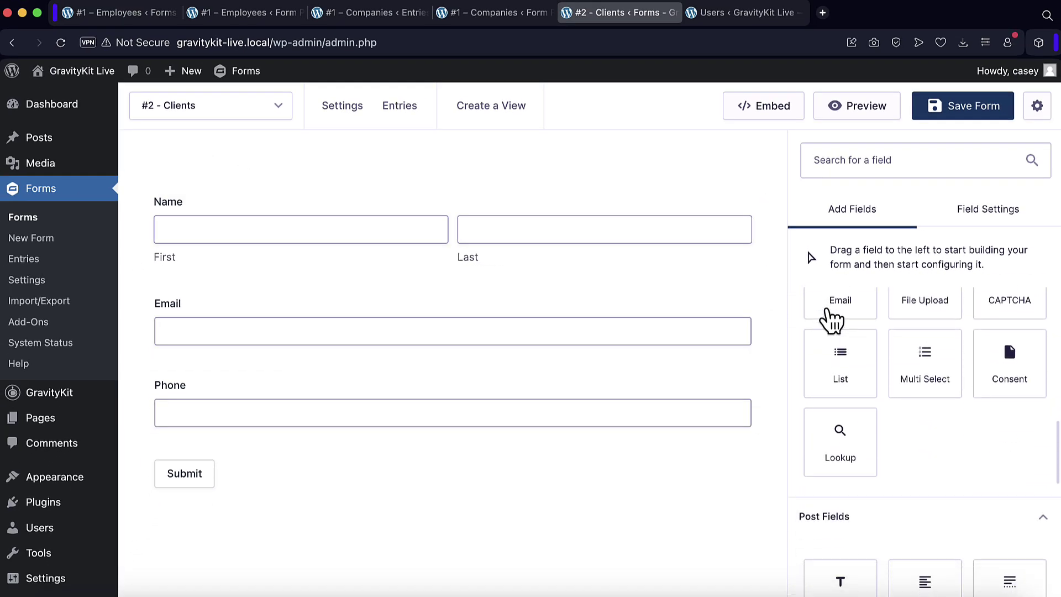
pyautogui.moveTo(848, 433); pyautogui.dragTo(581, 292)
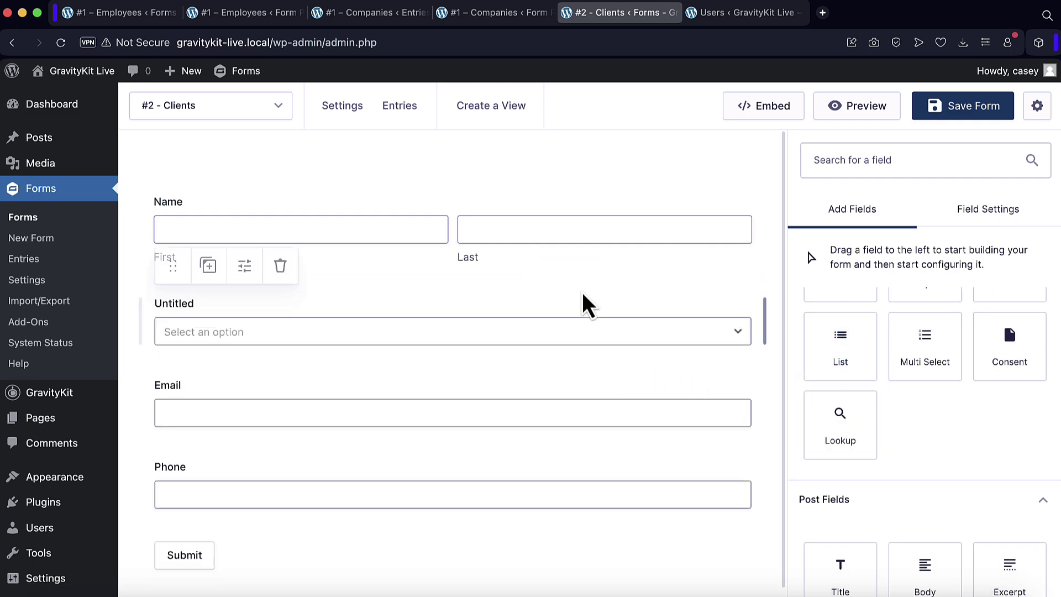
pyautogui.click(504, 296)
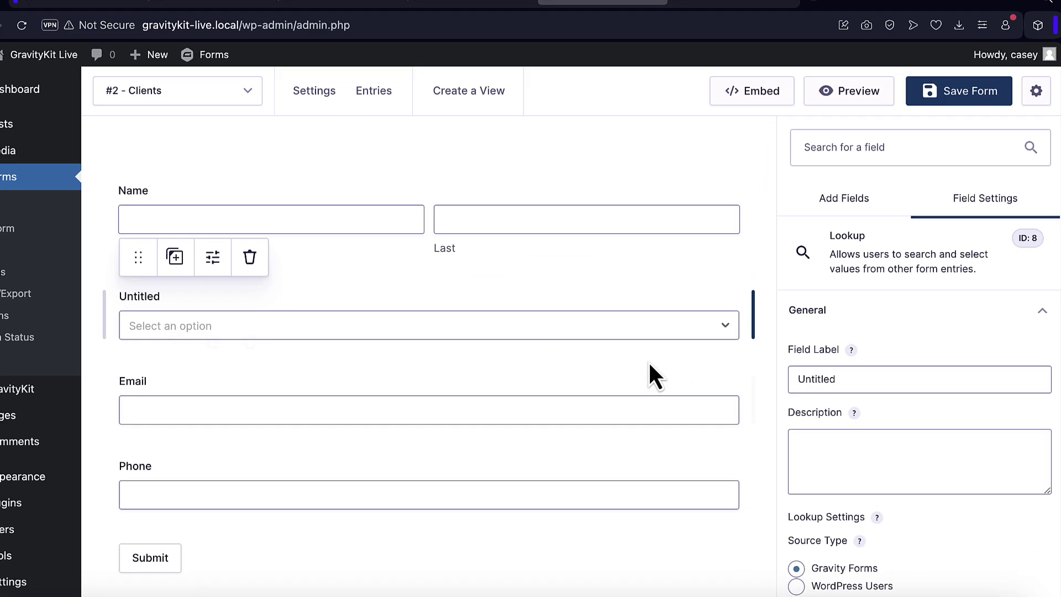
# Label the new lookup field 'Select a coach'
pyautogui.doubleClick(822, 377)
pyautogui.write('Select a coach')
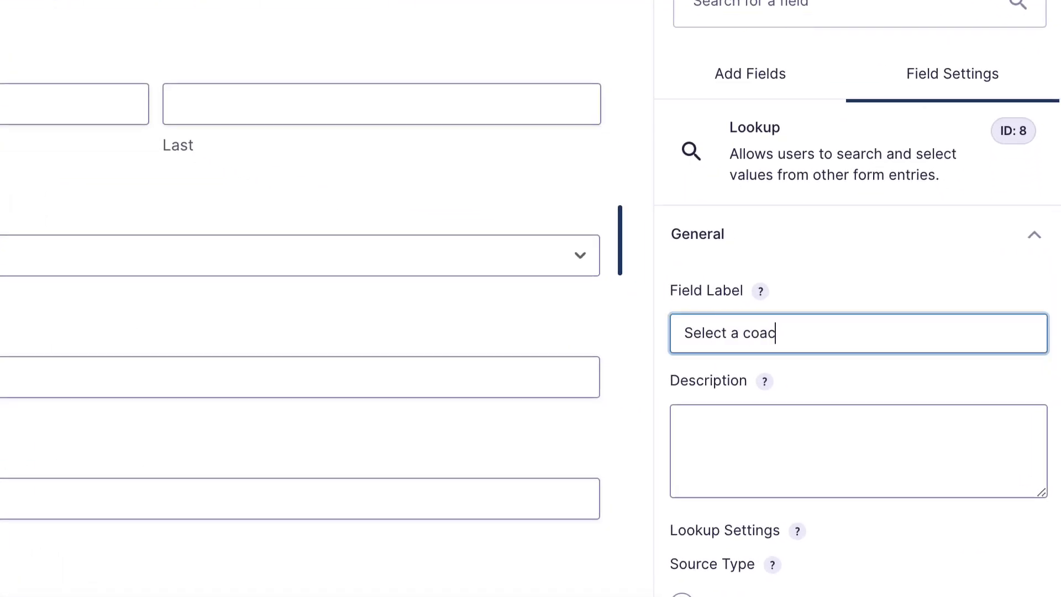
pyautogui.click(877, 393)
pyautogui.scroll(-3, 884, 401)
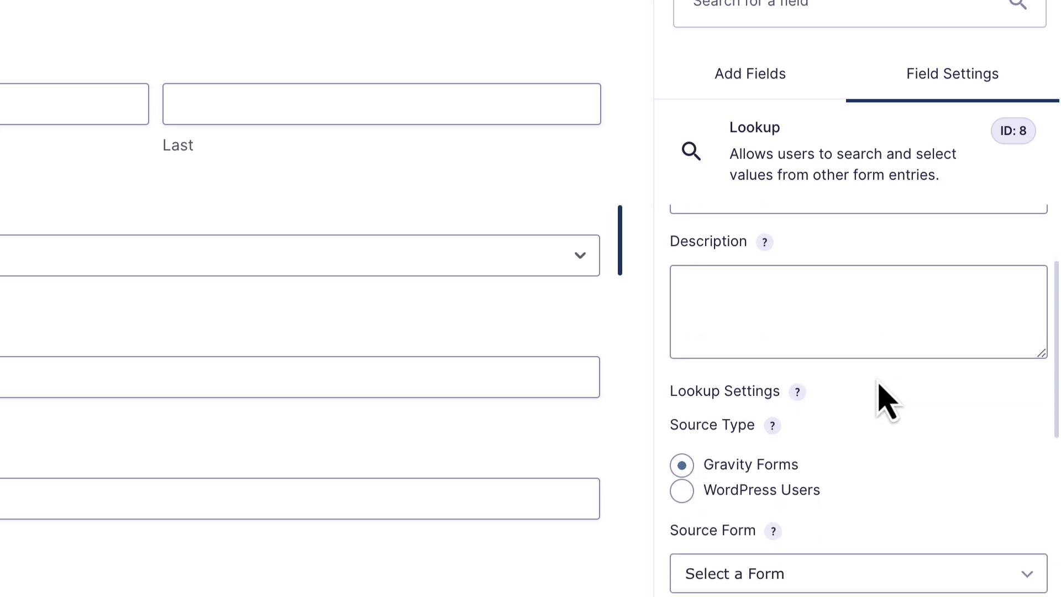
pyautogui.scroll(-3, 879, 384)
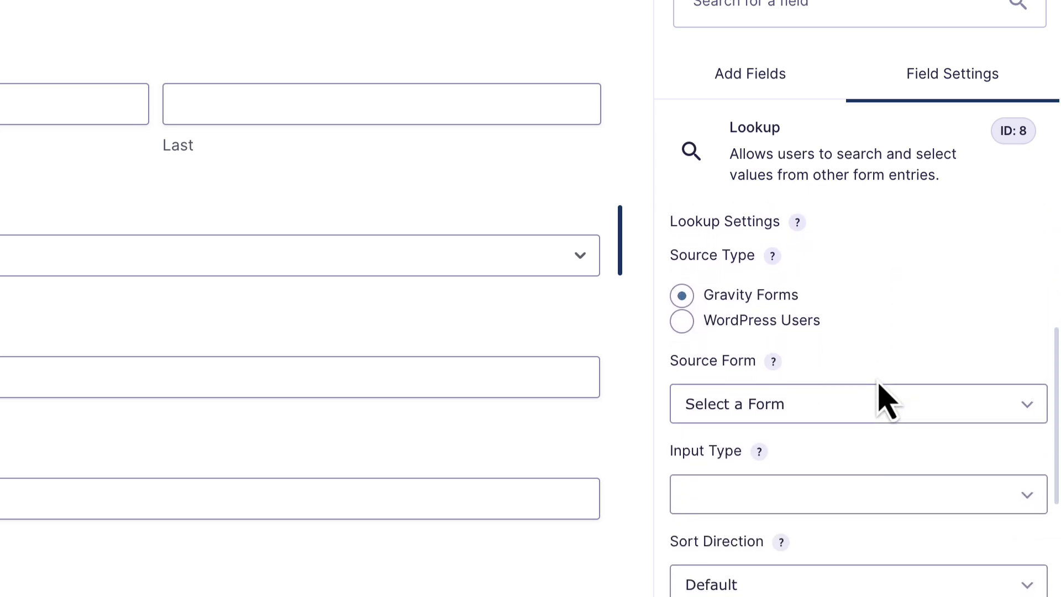
pyautogui.scroll(-1, 879, 393)
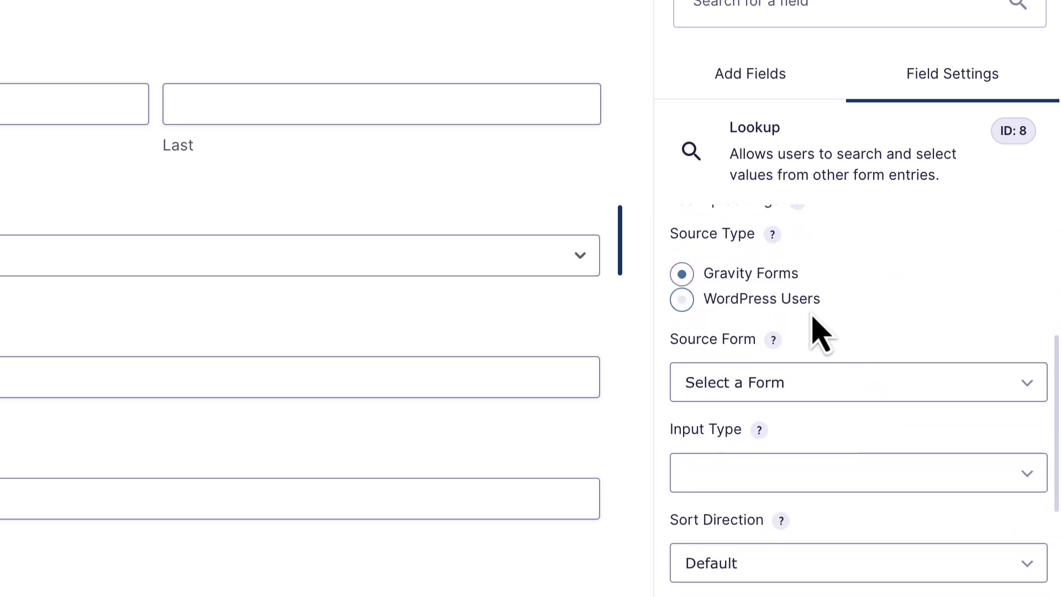
# Set the lookup source to WordPress Users, user group Coach, and input type Radio Buttons
pyautogui.click(728, 301)
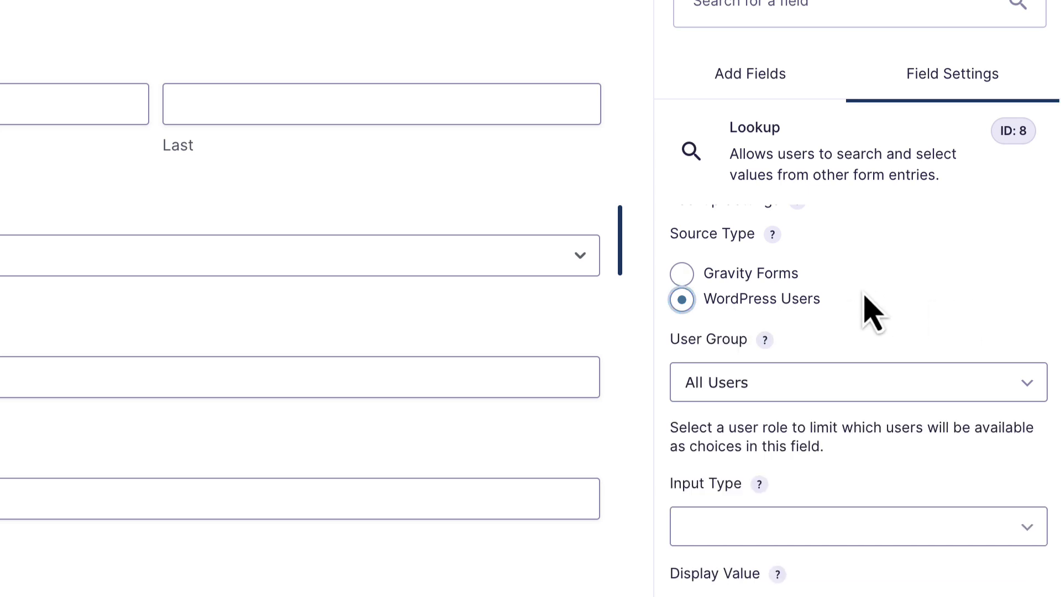
pyautogui.scroll(-1, 873, 310)
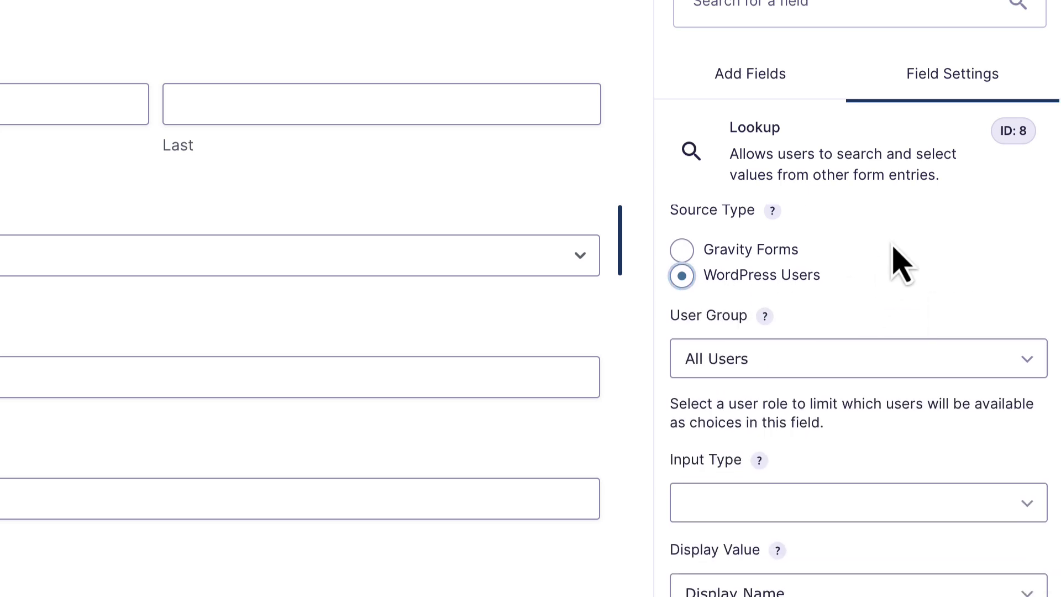
pyautogui.scroll(-1, 906, 298)
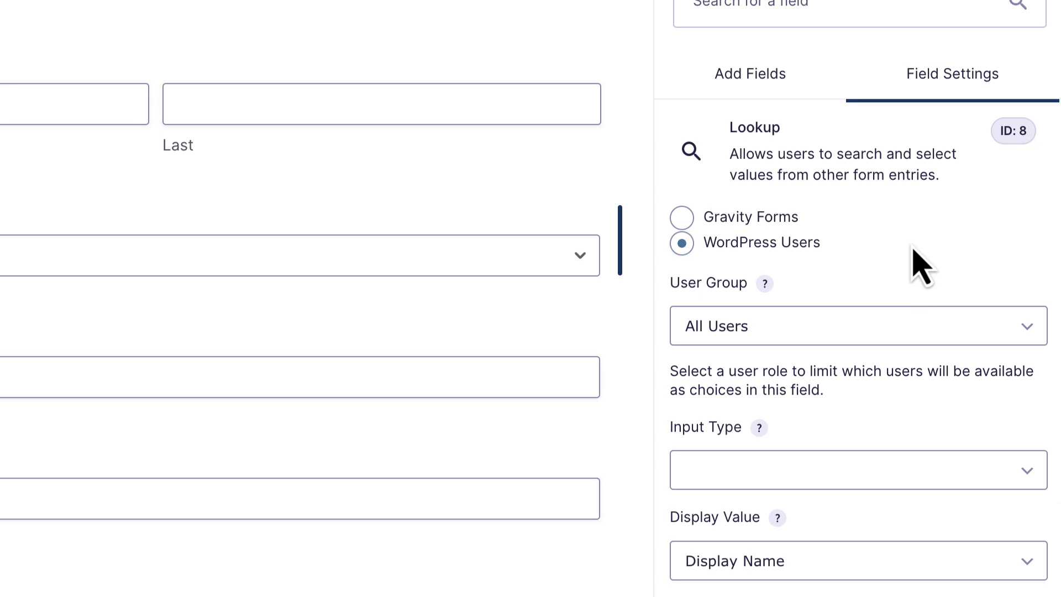
pyautogui.click(901, 333)
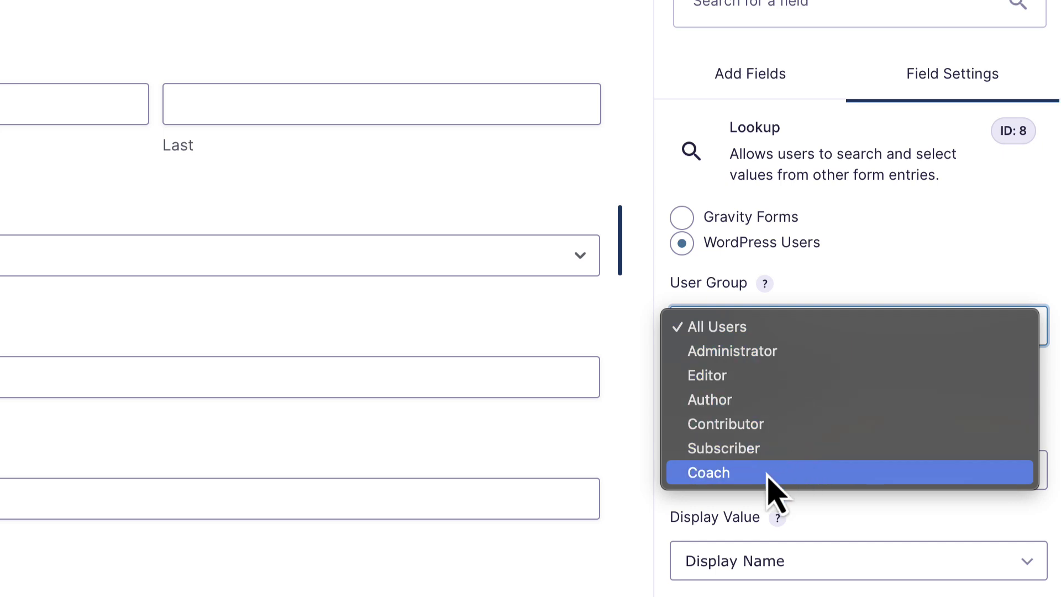
pyautogui.click(790, 479)
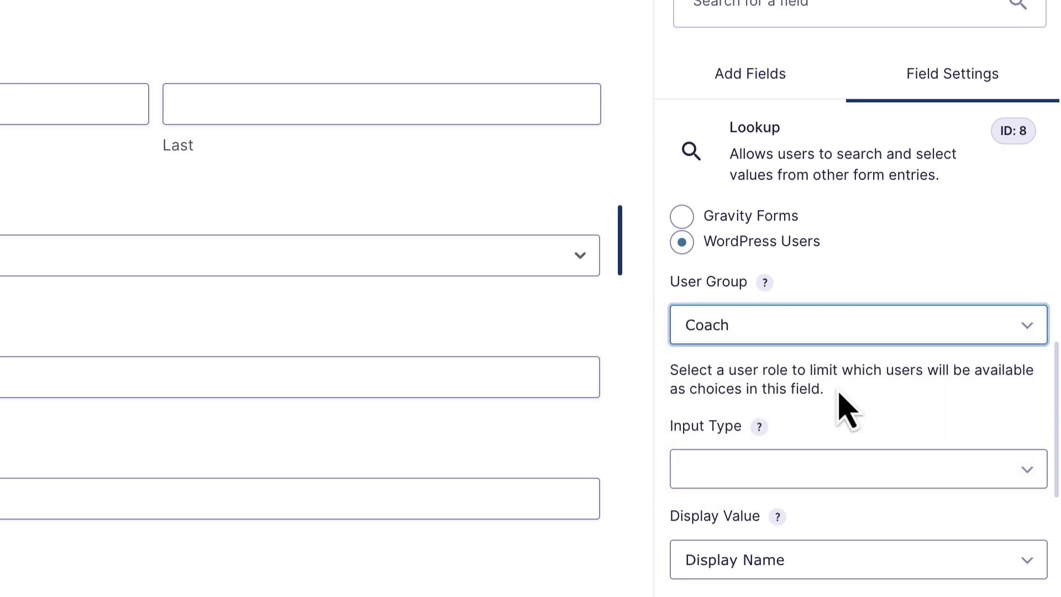
pyautogui.scroll(-3, 841, 402)
pyautogui.click(885, 299)
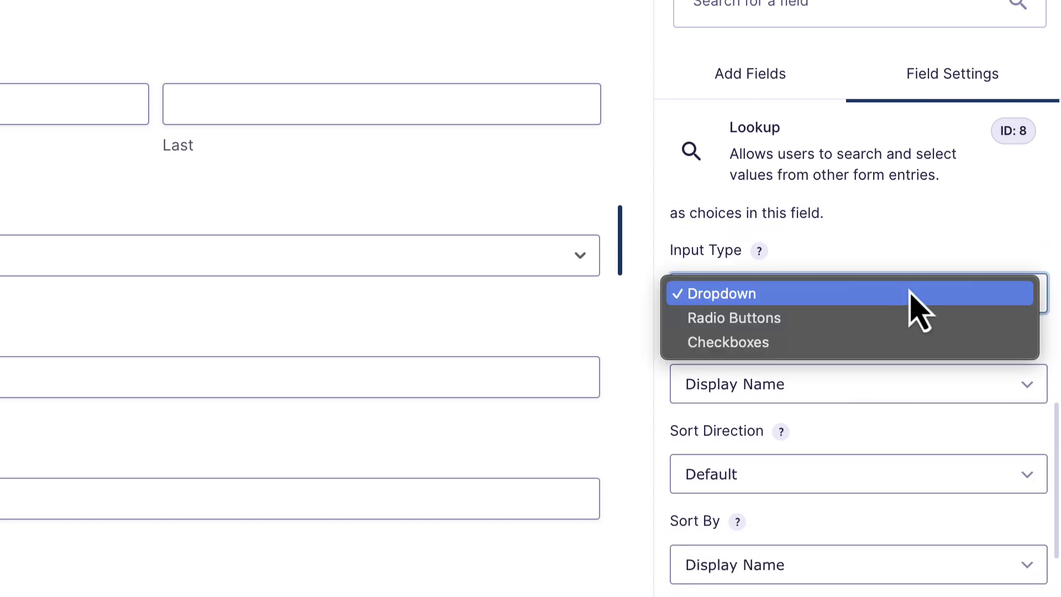
pyautogui.click(824, 320)
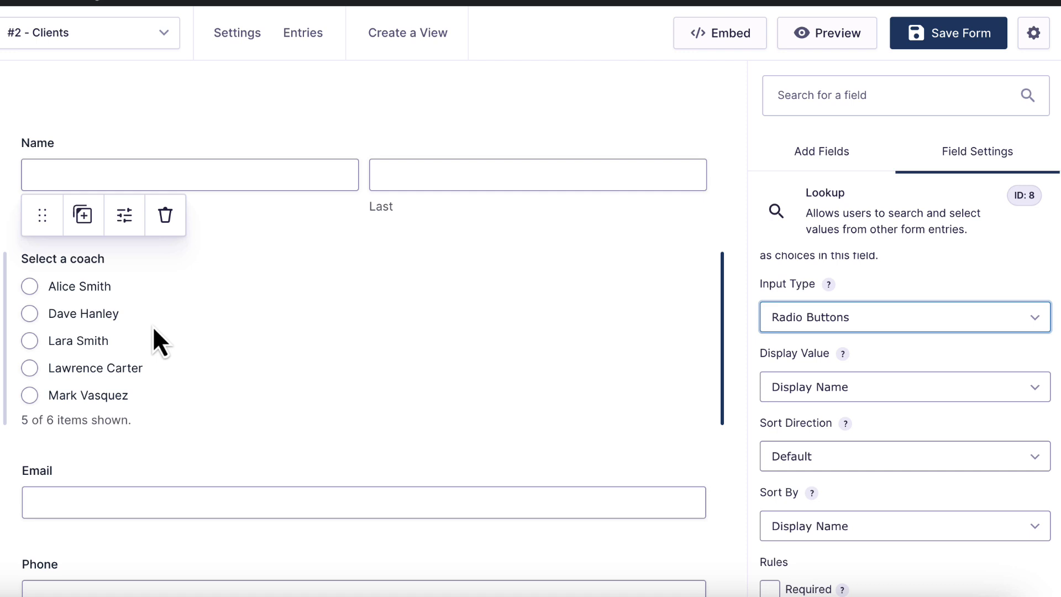
pyautogui.scroll(-2, 913, 373)
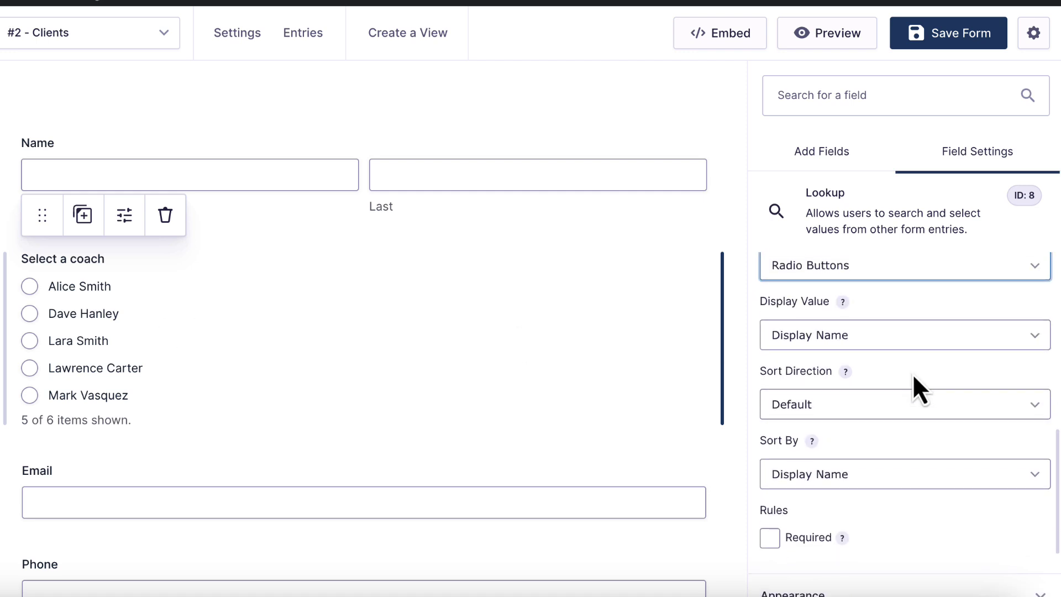
pyautogui.scroll(-1, 914, 373)
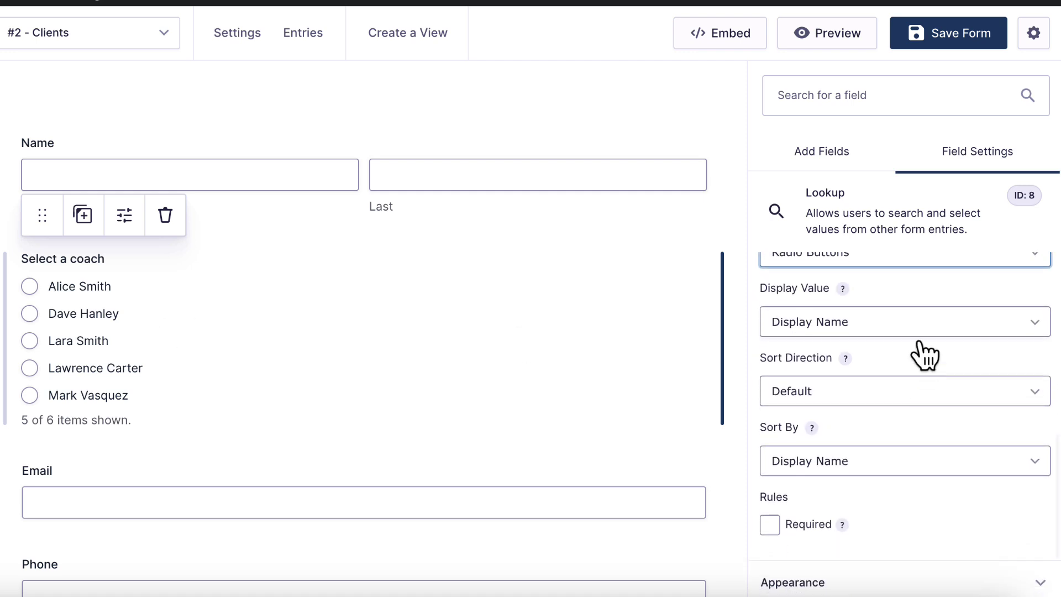
pyautogui.click(916, 323)
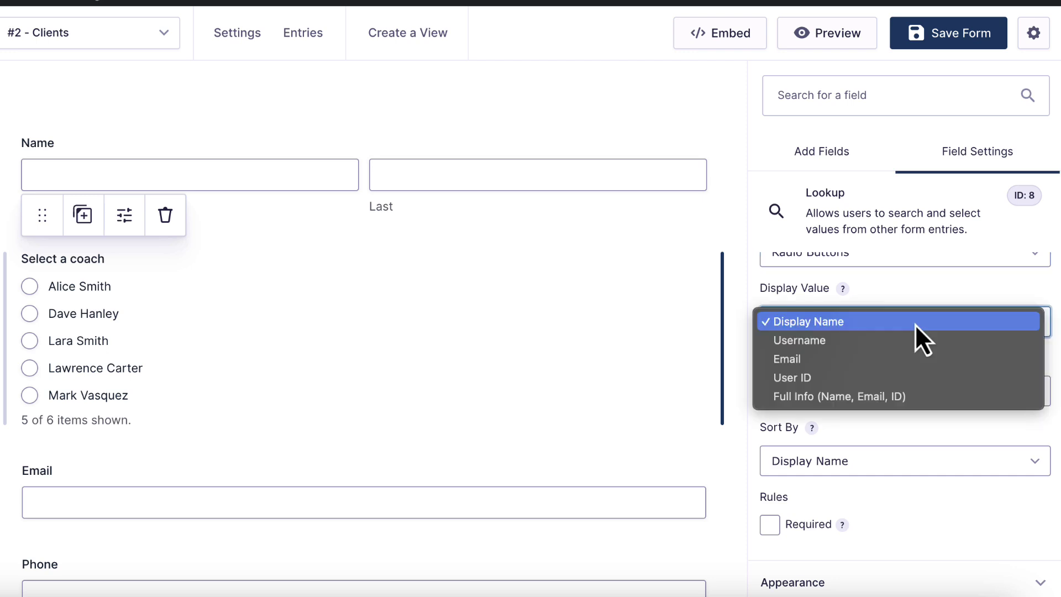
pyautogui.click(869, 343)
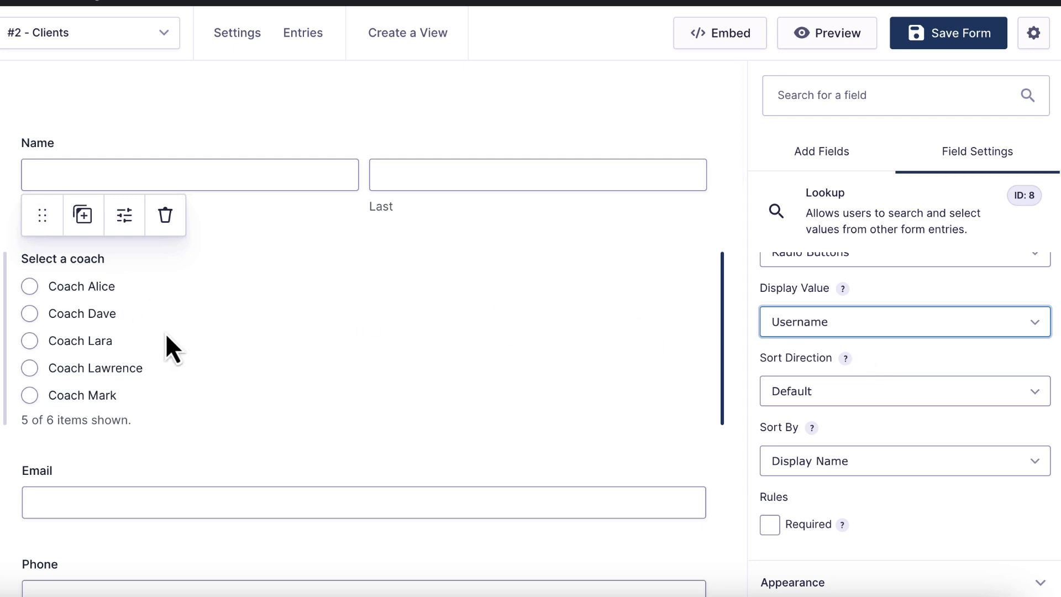
pyautogui.click(870, 323)
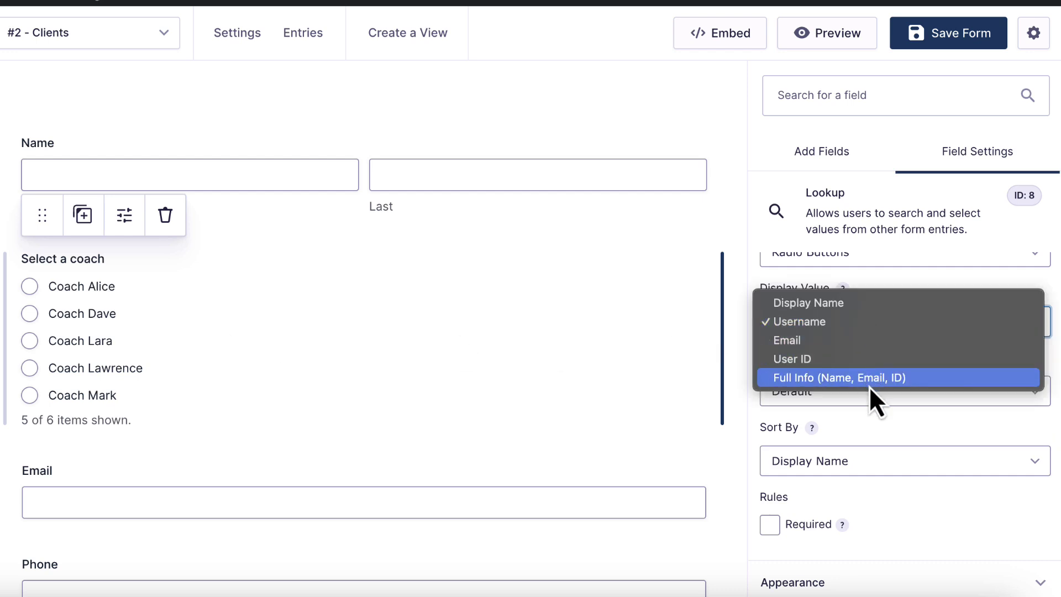
pyautogui.click(847, 304)
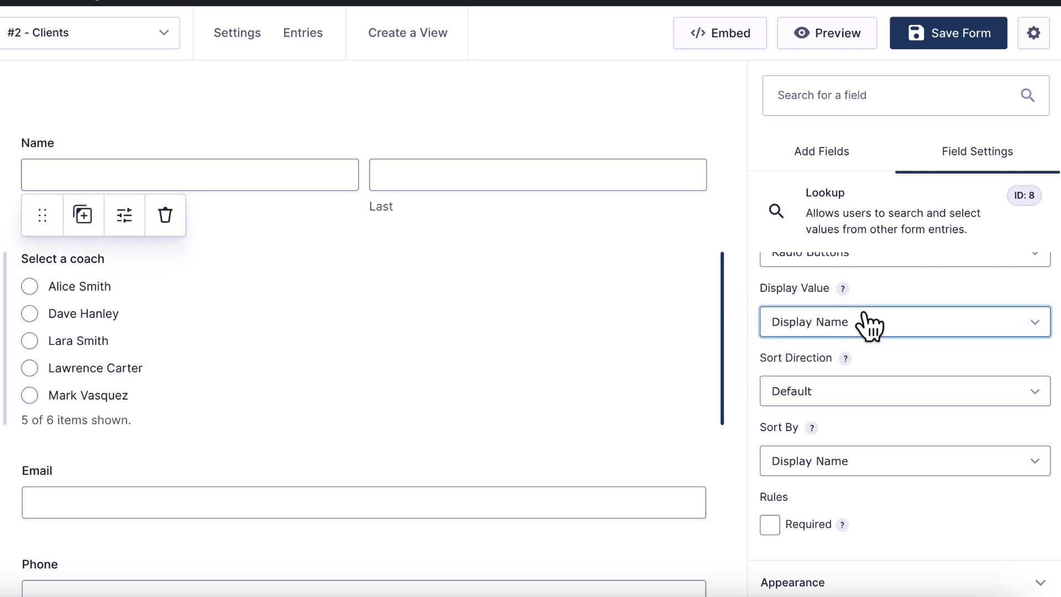
# Set the Select a coach field's Sort By option to Email
pyautogui.scroll(-2, 913, 343)
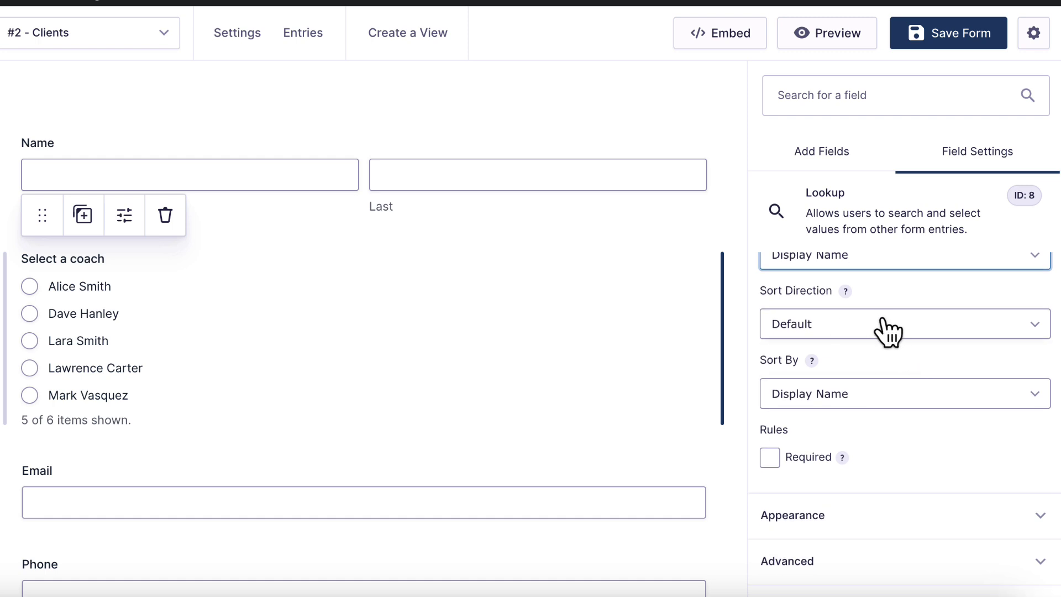
pyautogui.scroll(-1, 889, 332)
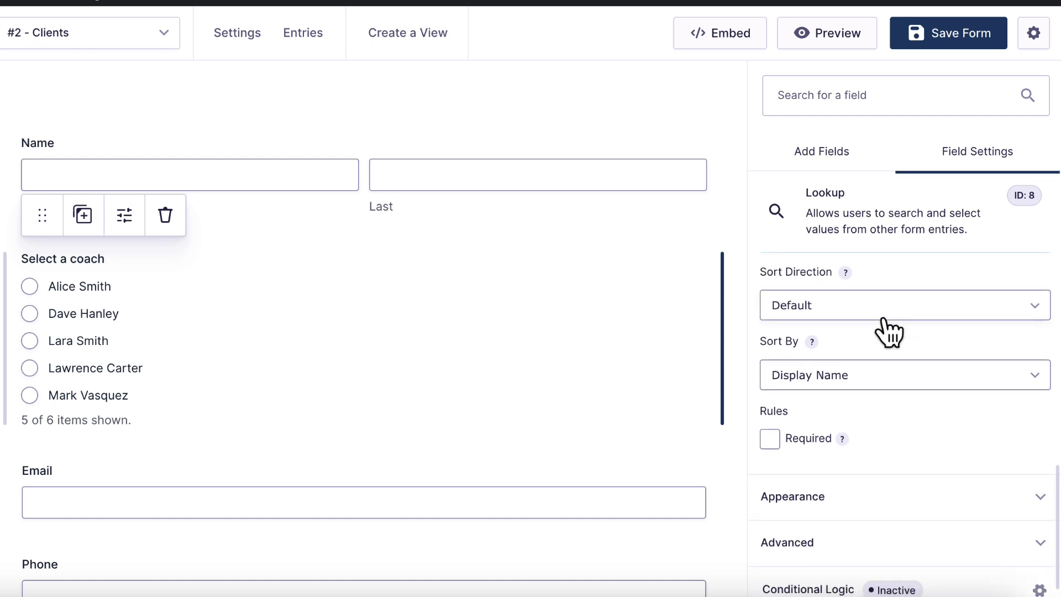
pyautogui.click(892, 381)
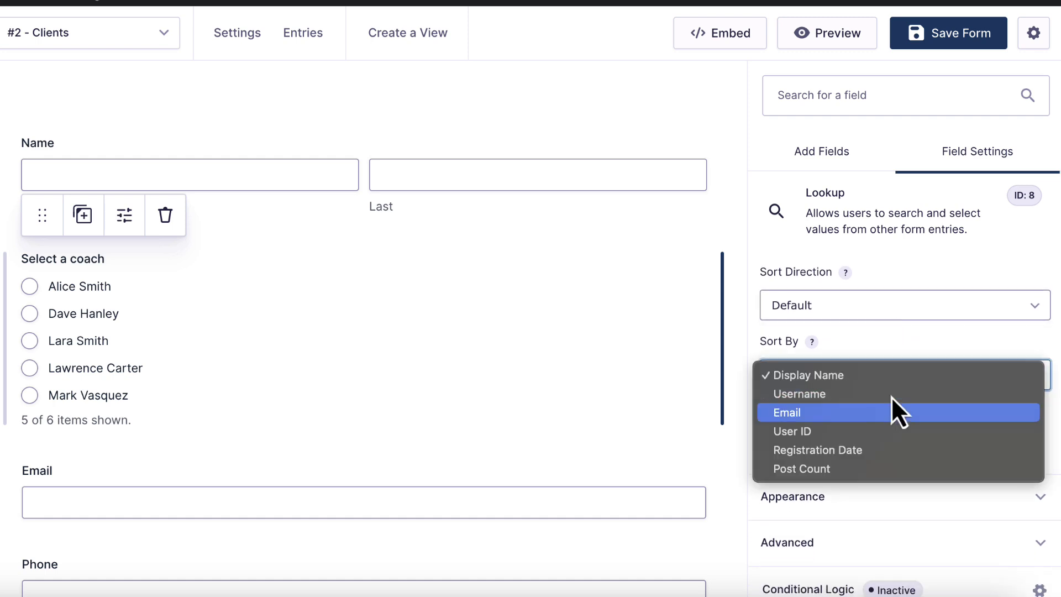
pyautogui.scroll(1, 884, 386)
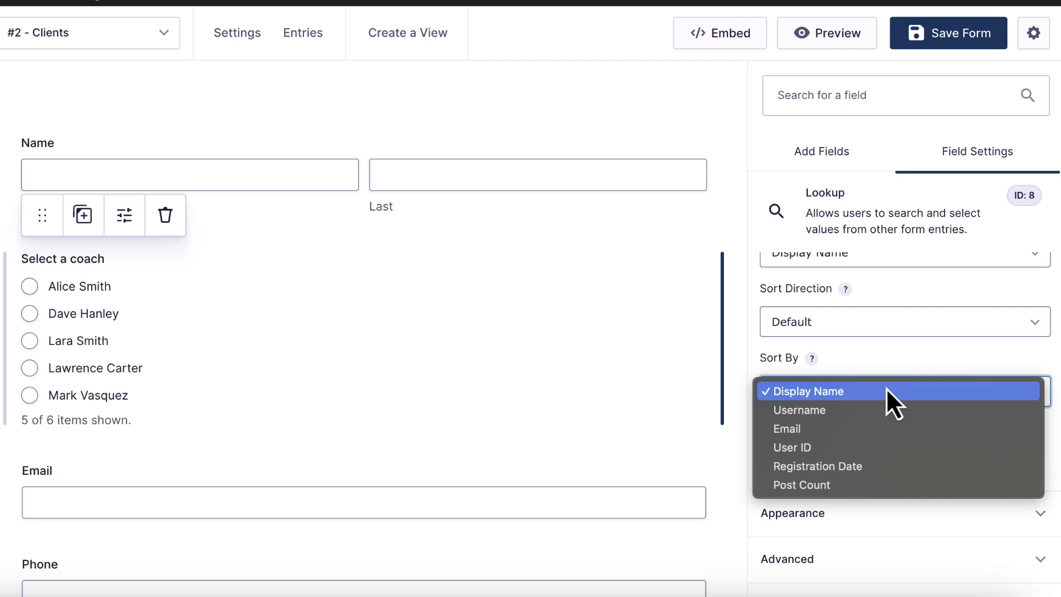
pyautogui.click(878, 430)
# Save the Clients form
pyautogui.scroll(4, 879, 430)
pyautogui.scroll(7, 879, 430)
pyautogui.click(947, 44)
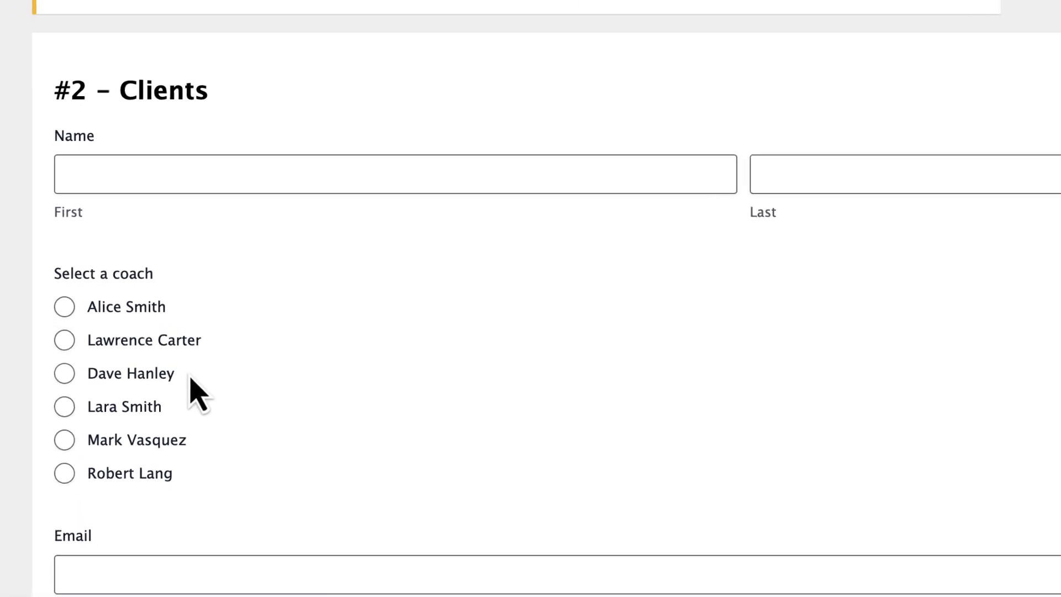
# In the Clients preview, select several coaches in turn, then move the choice down with the arrow key
pyautogui.click(133, 343)
pyautogui.click(110, 415)
pyautogui.click(89, 384)
pyautogui.click(132, 343)
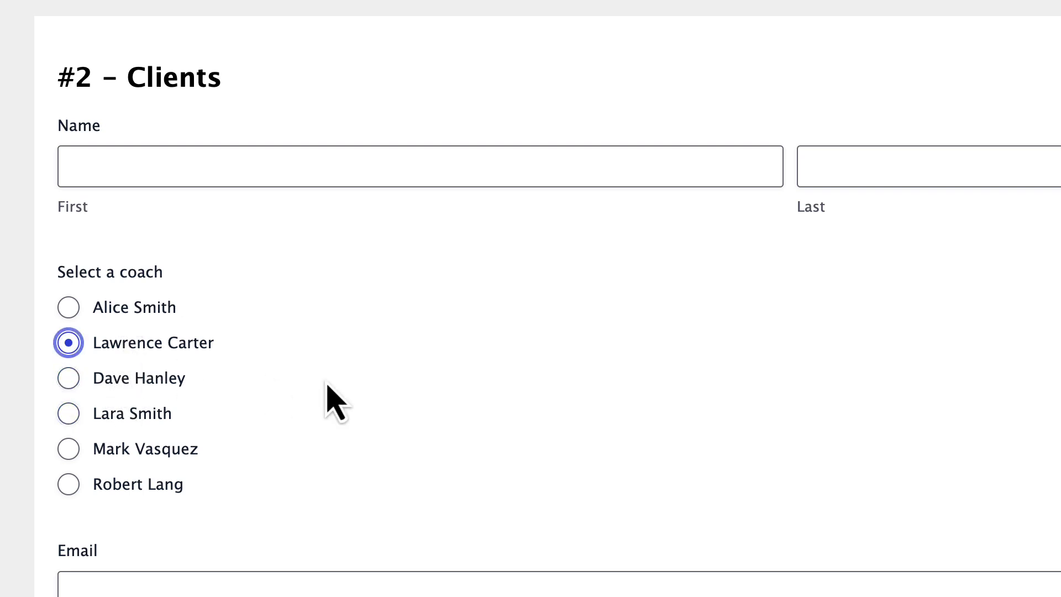
pyautogui.press('Down')
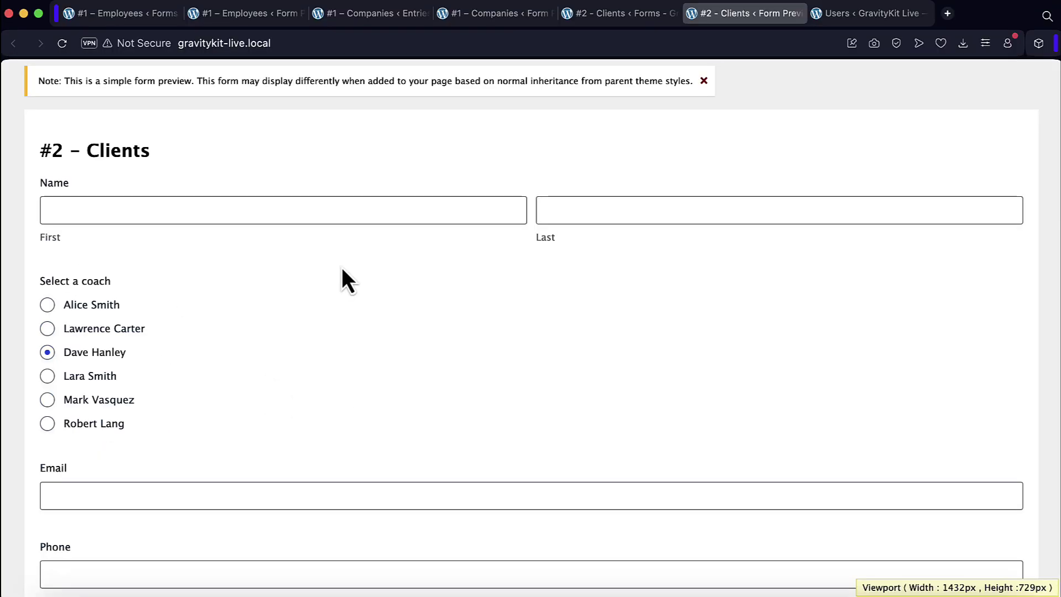